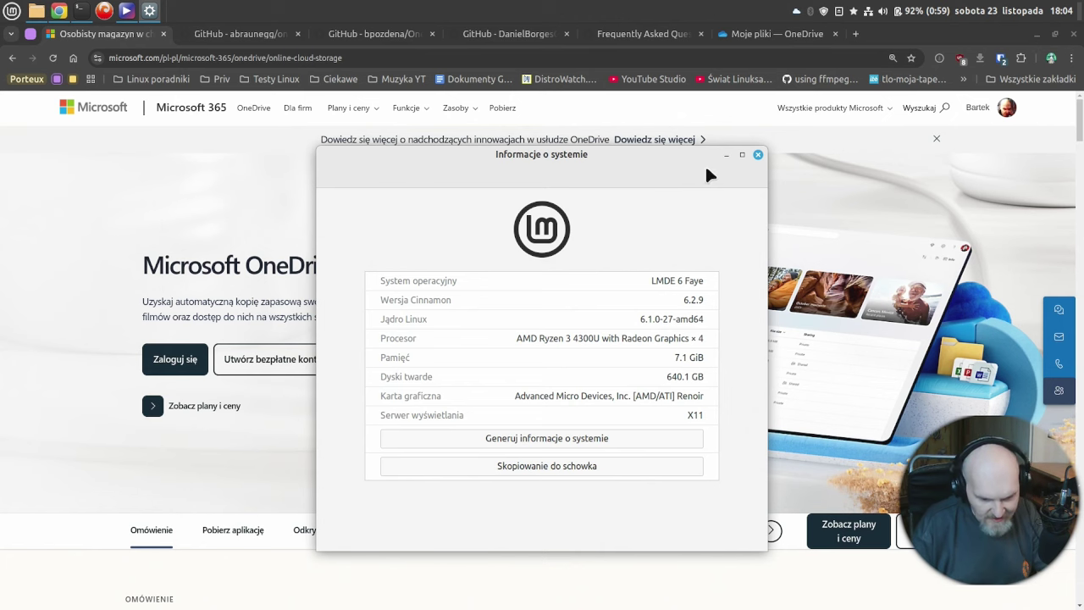
- Close the system information window and the Microsoft OneDrive web page, leaving the abraunegg/onedrive repository open
click(758, 155)
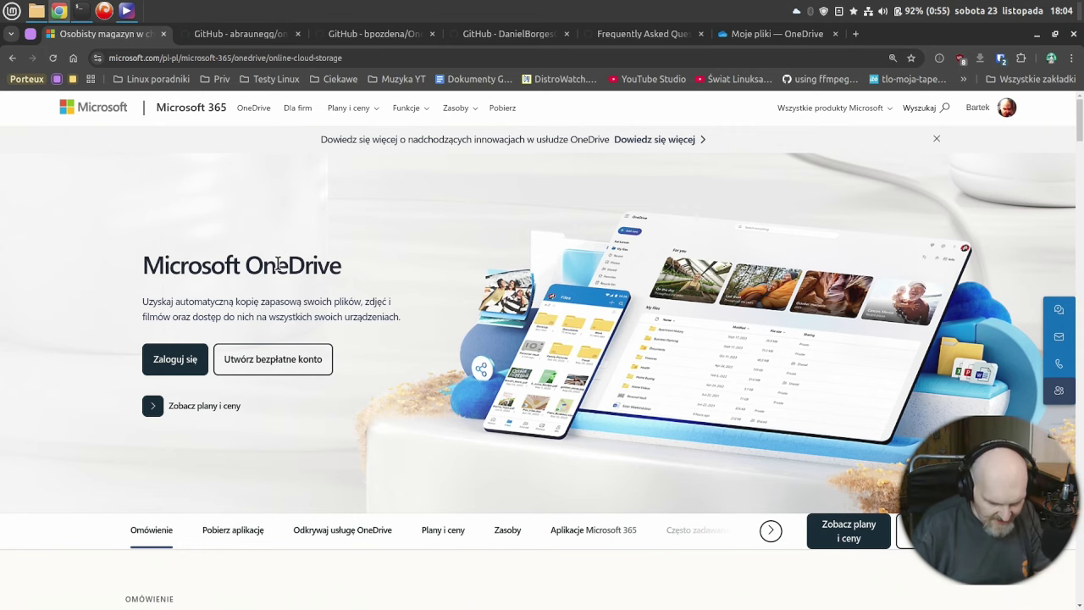
click(164, 34)
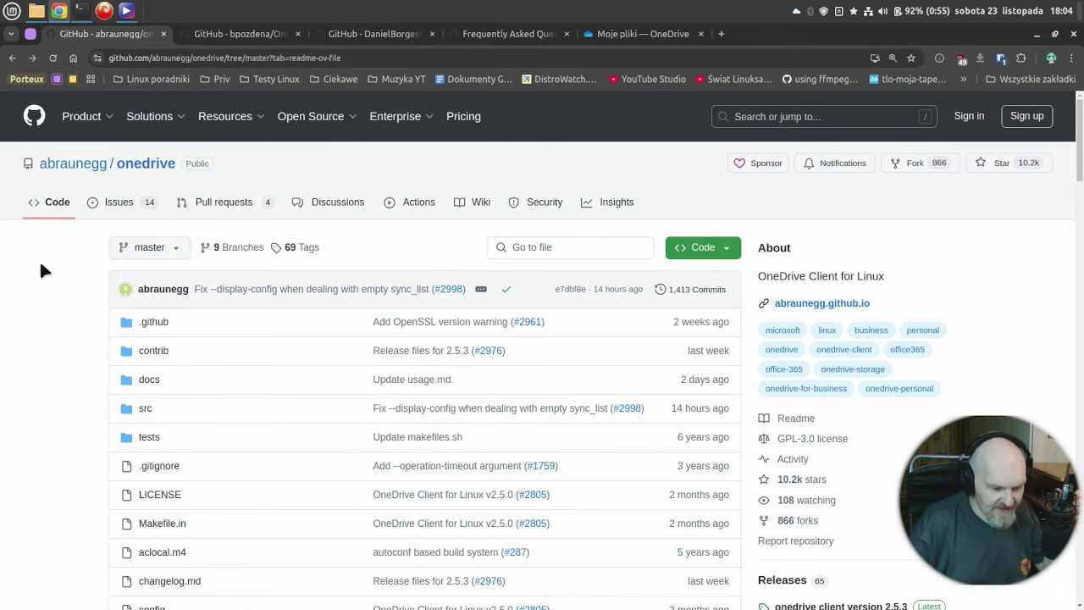
- Read through the abraunegg/onedrive README, covering its features, missing functions, known issues and documentation links
scroll(174, 278, down, 10)
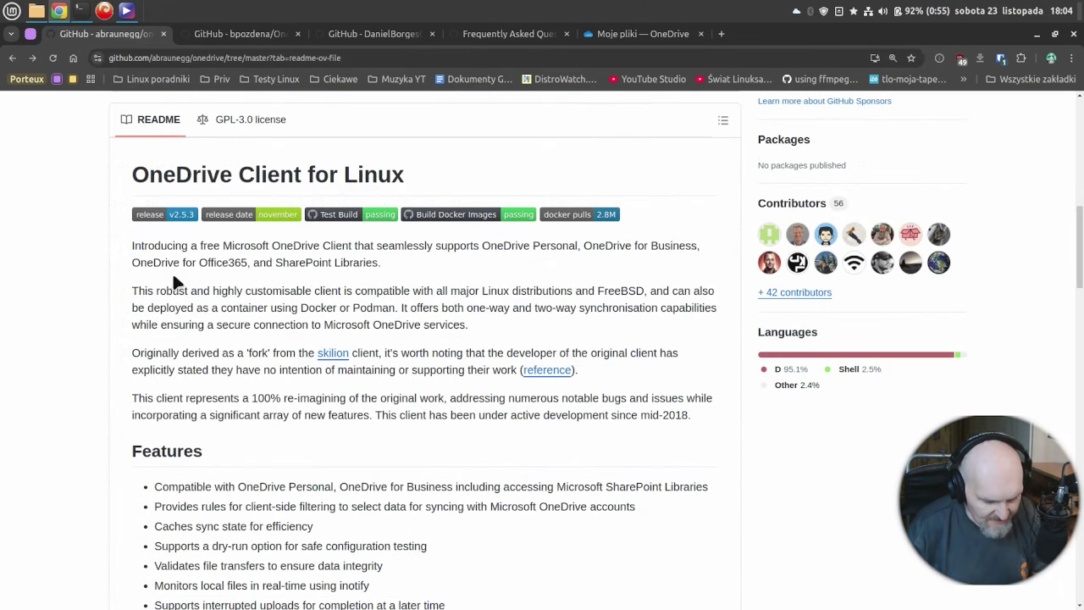
scroll(339, 279, down, 3)
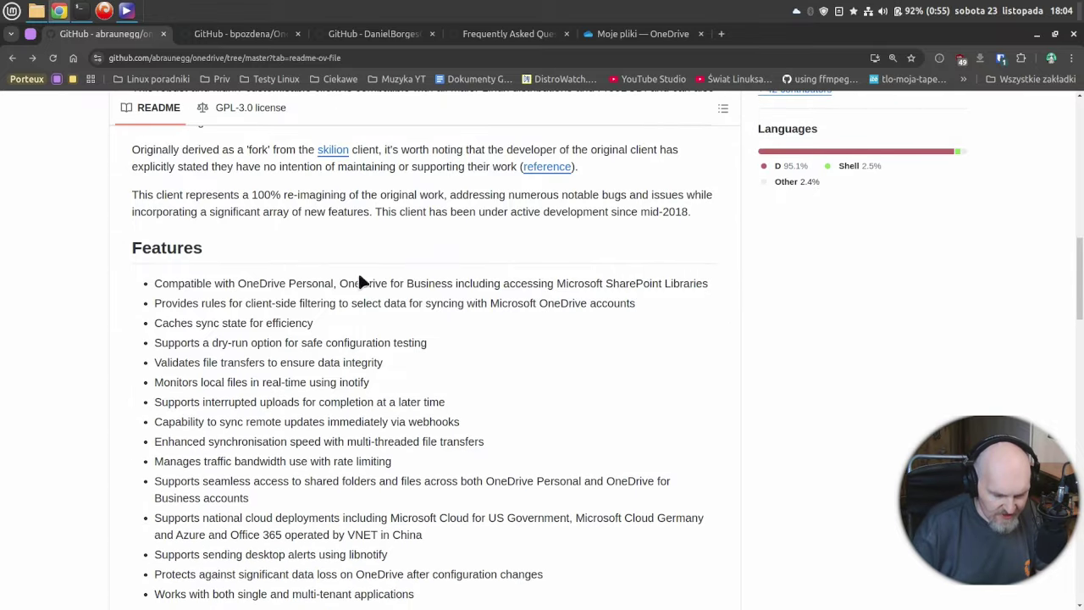
scroll(403, 301, down, 3)
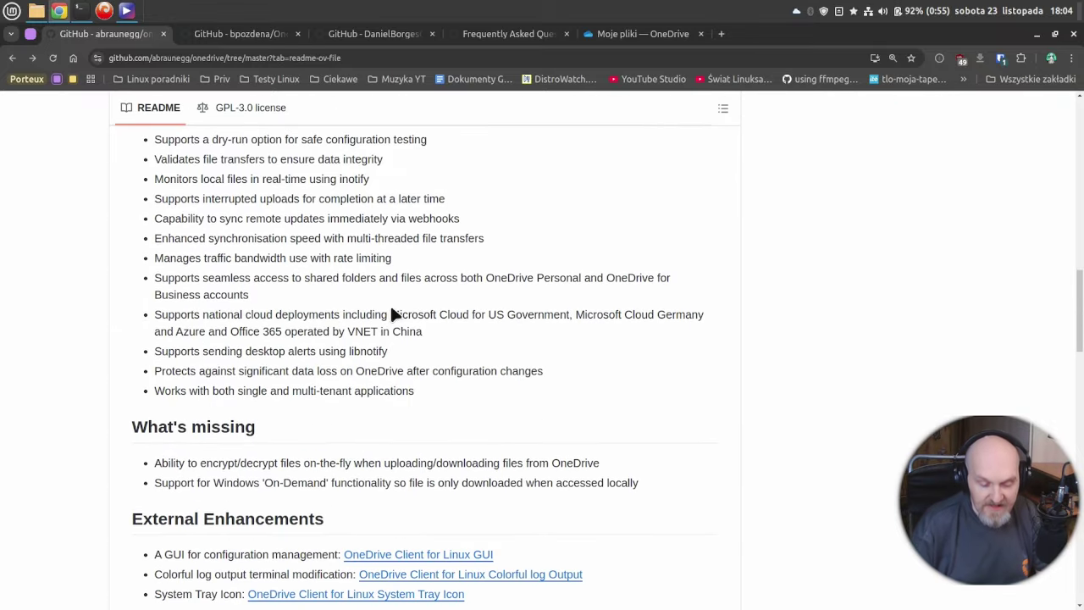
scroll(424, 347, down, 15)
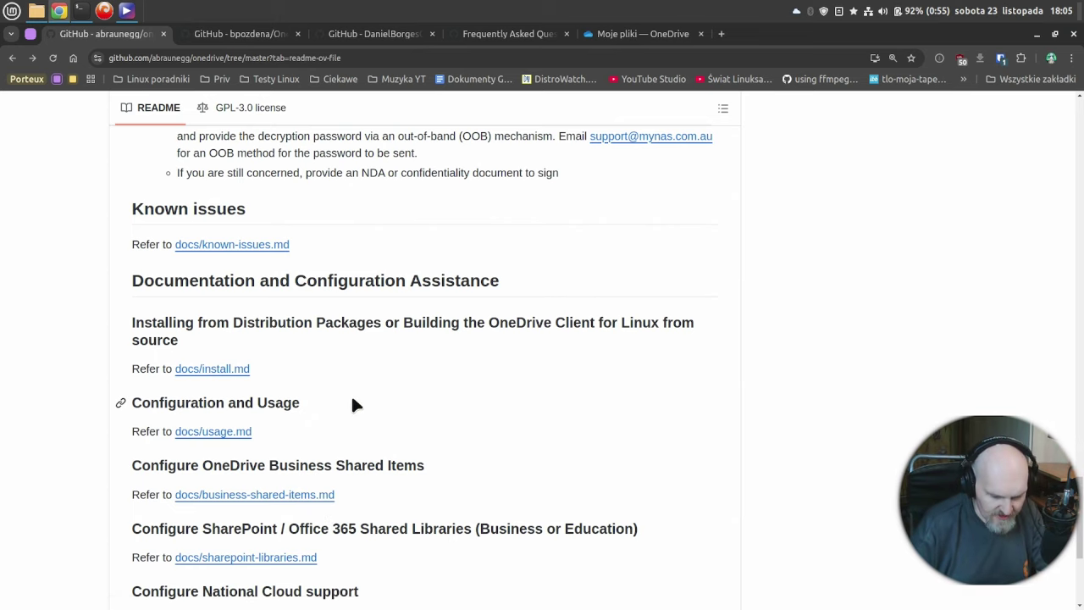
scroll(382, 348, down, 1)
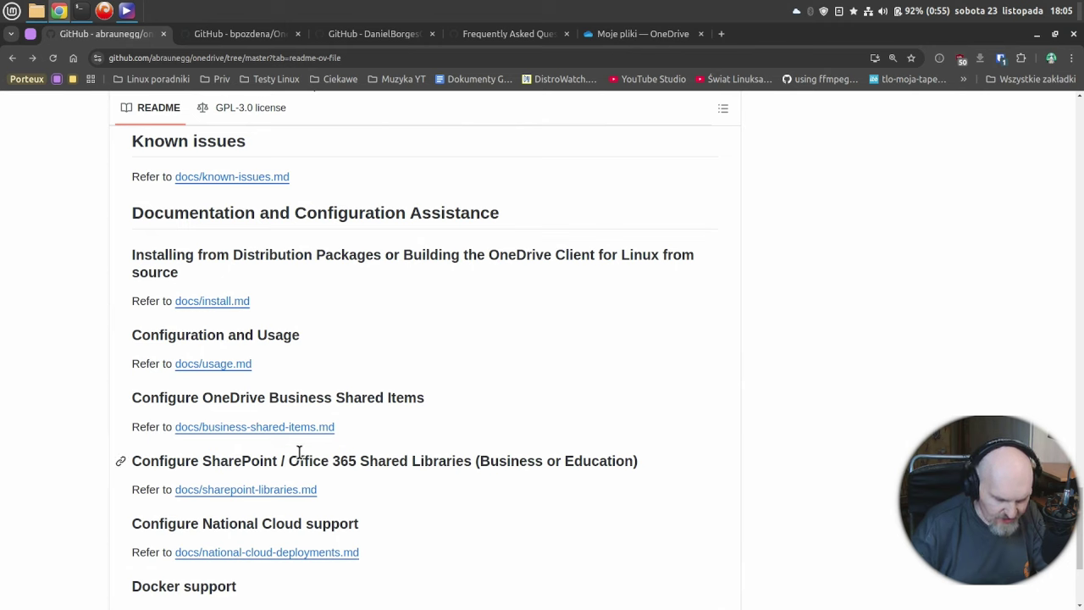
scroll(442, 386, down, 3)
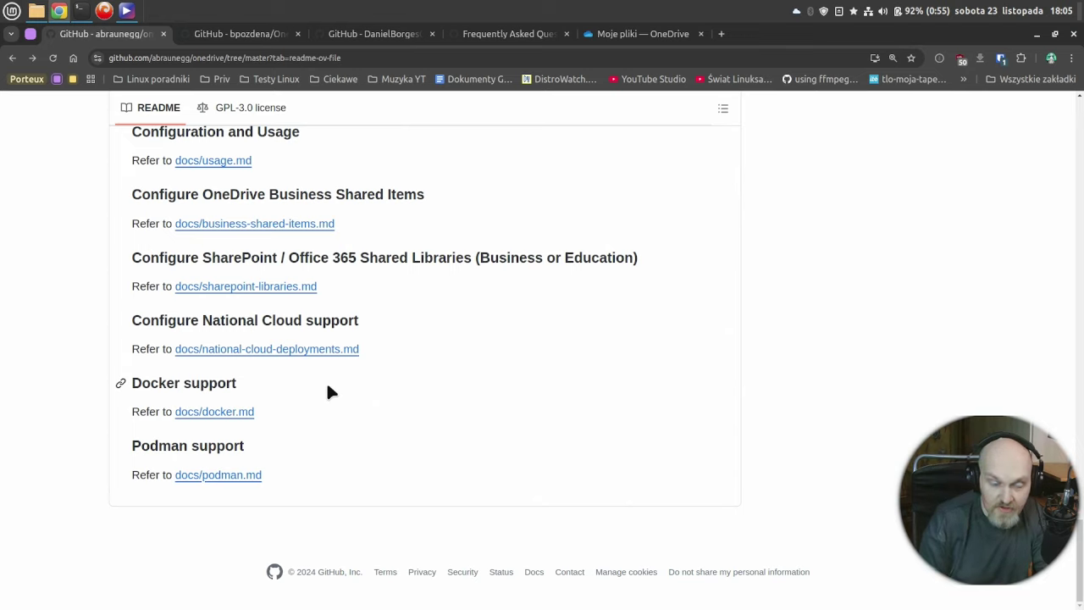
scroll(432, 369, up, 8)
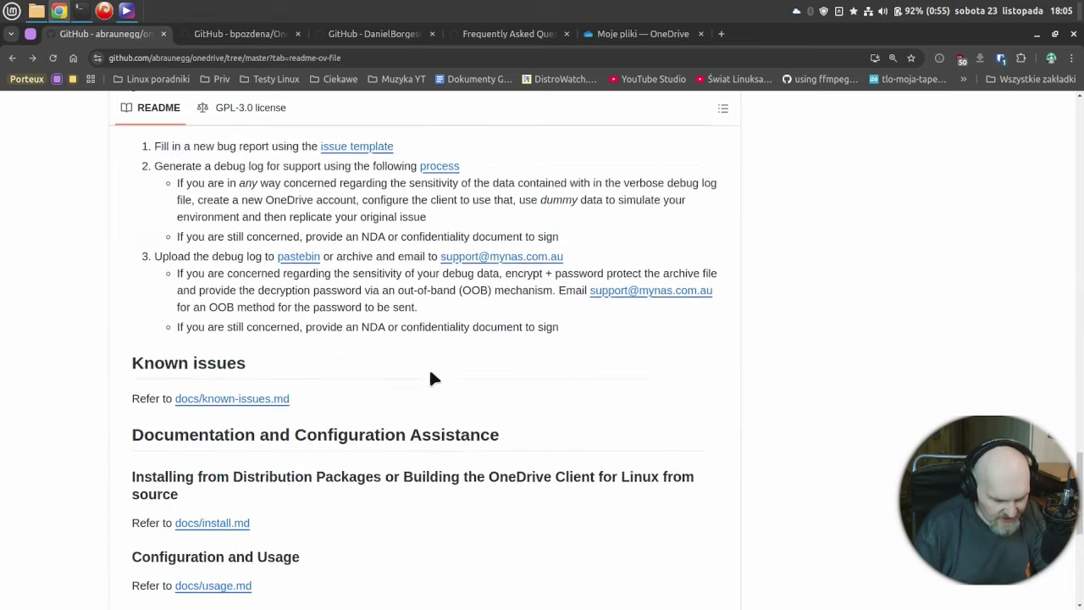
scroll(393, 381, down, 3)
scroll(405, 354, down, 3)
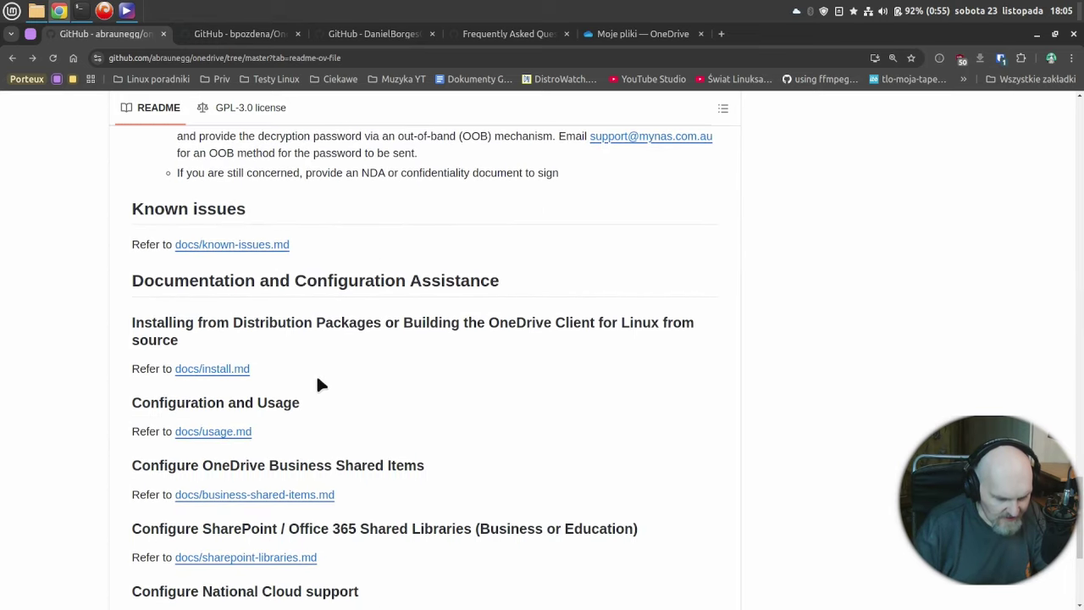
- Open docs/install.md and examine the distribution package table from Alpine Linux through Void Linux
click(229, 371)
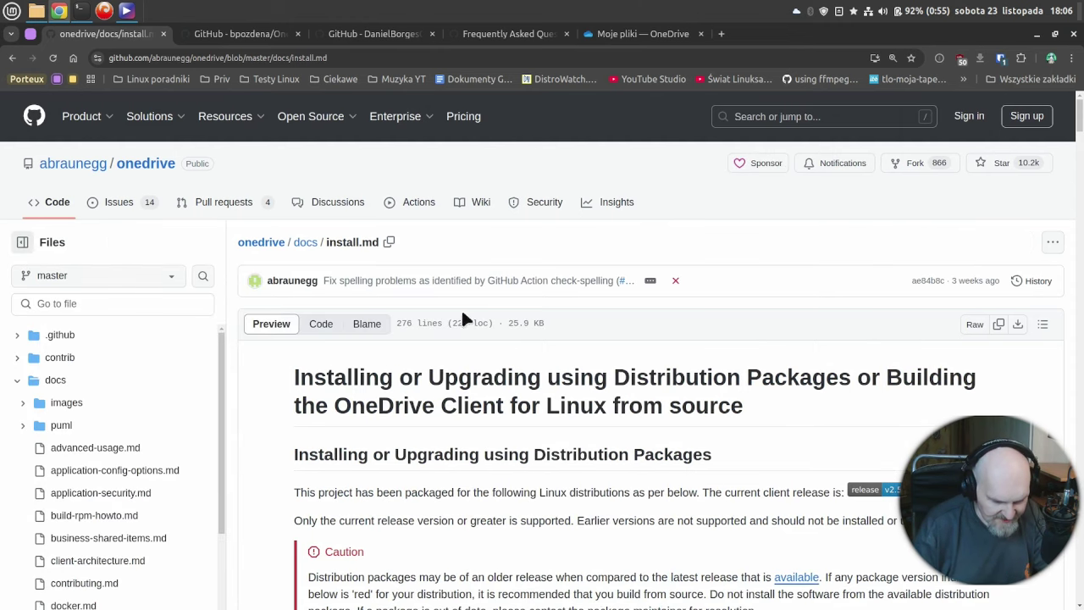
scroll(468, 326, down, 4)
scroll(576, 330, down, 1)
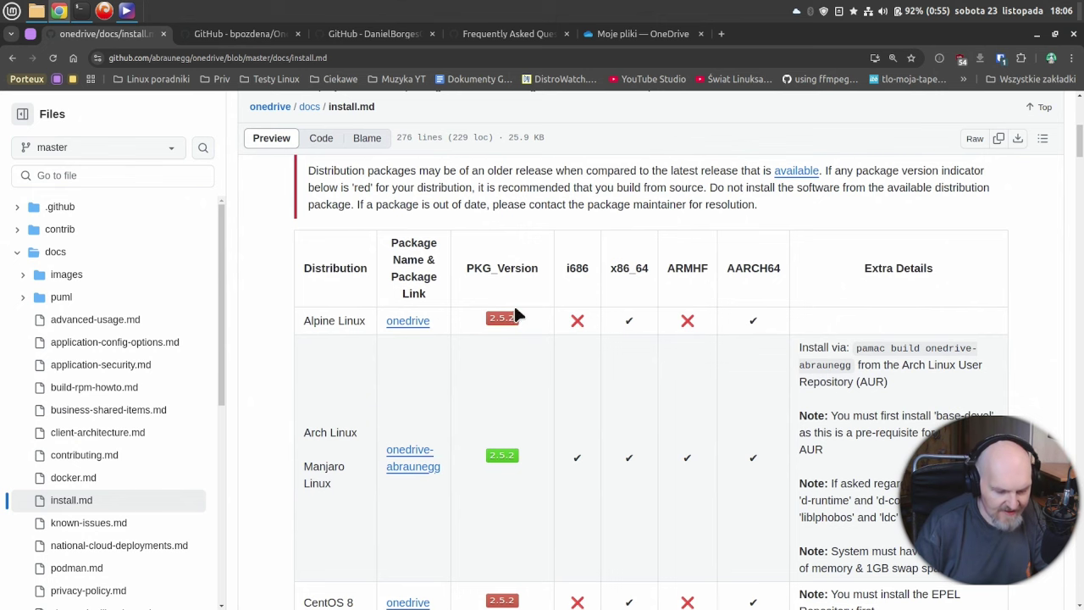
scroll(513, 315, down, 2)
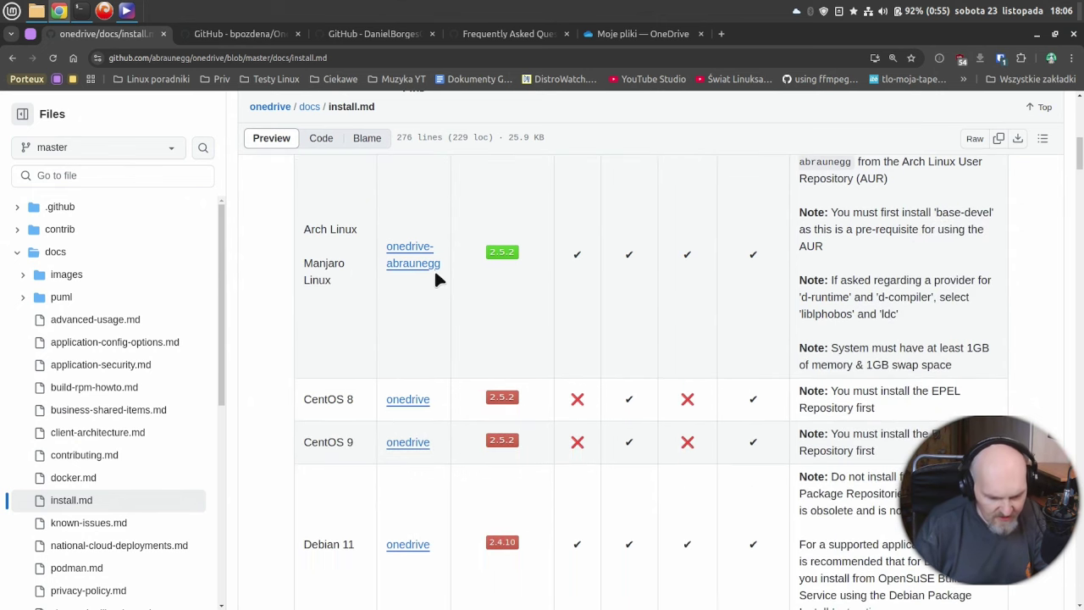
scroll(618, 265, up, 2)
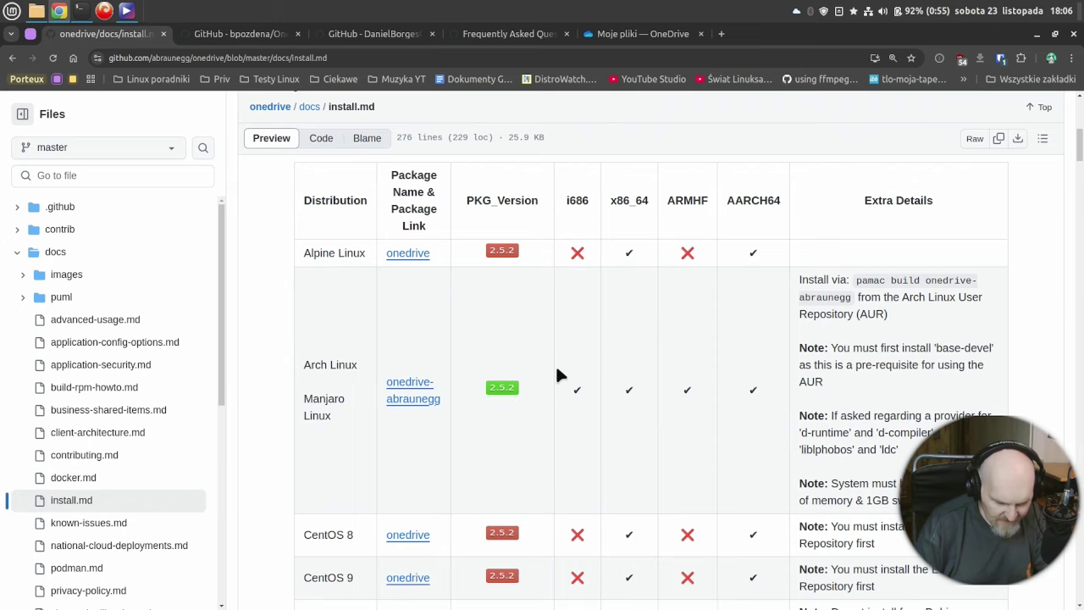
scroll(557, 371, down, 8)
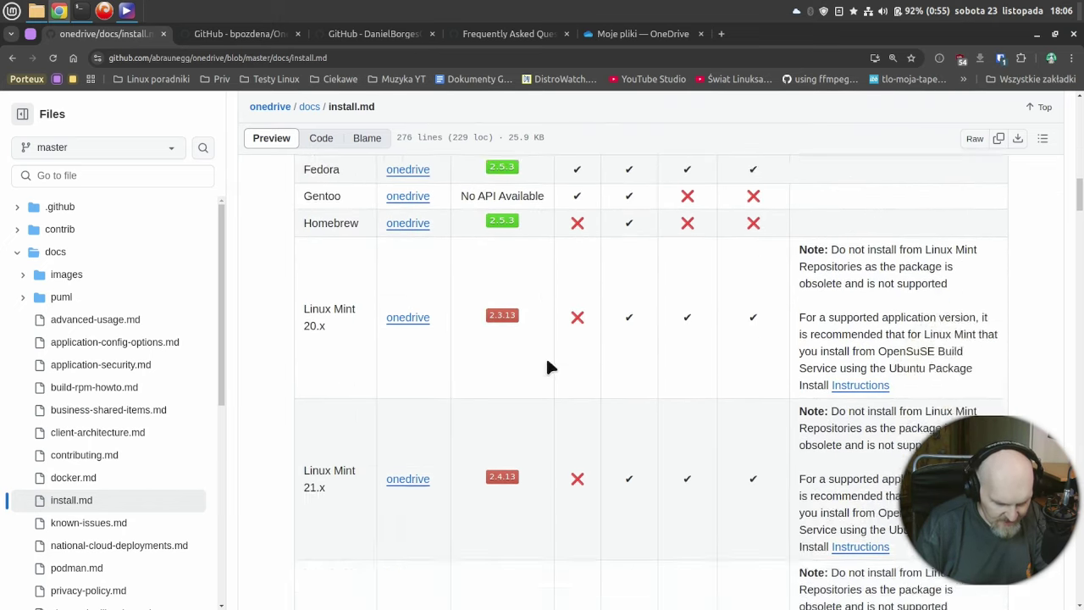
scroll(546, 366, down, 10)
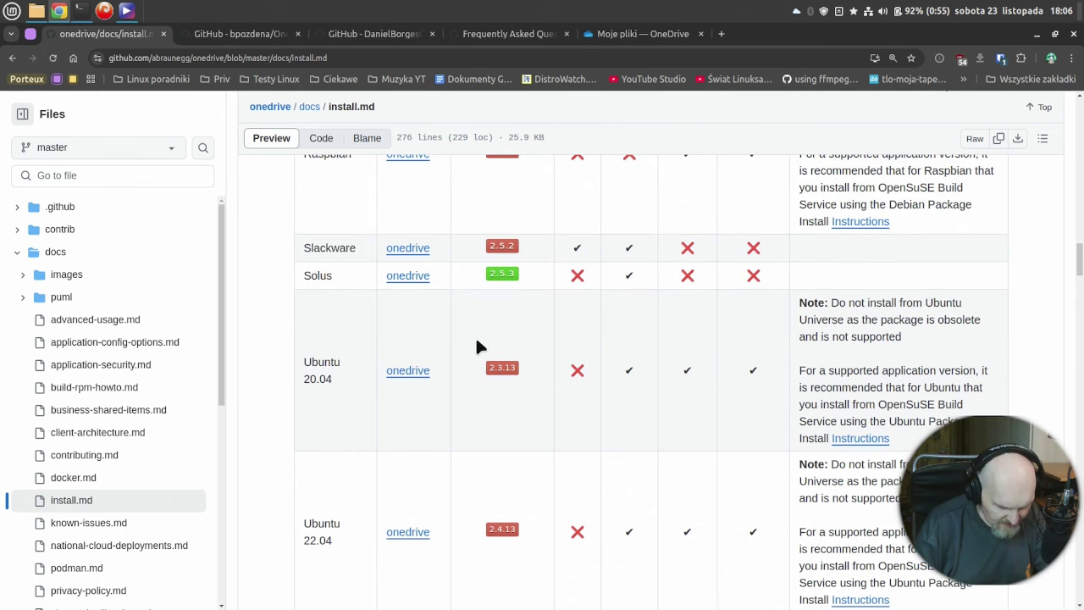
scroll(477, 343, down, 2)
scroll(486, 362, down, 4)
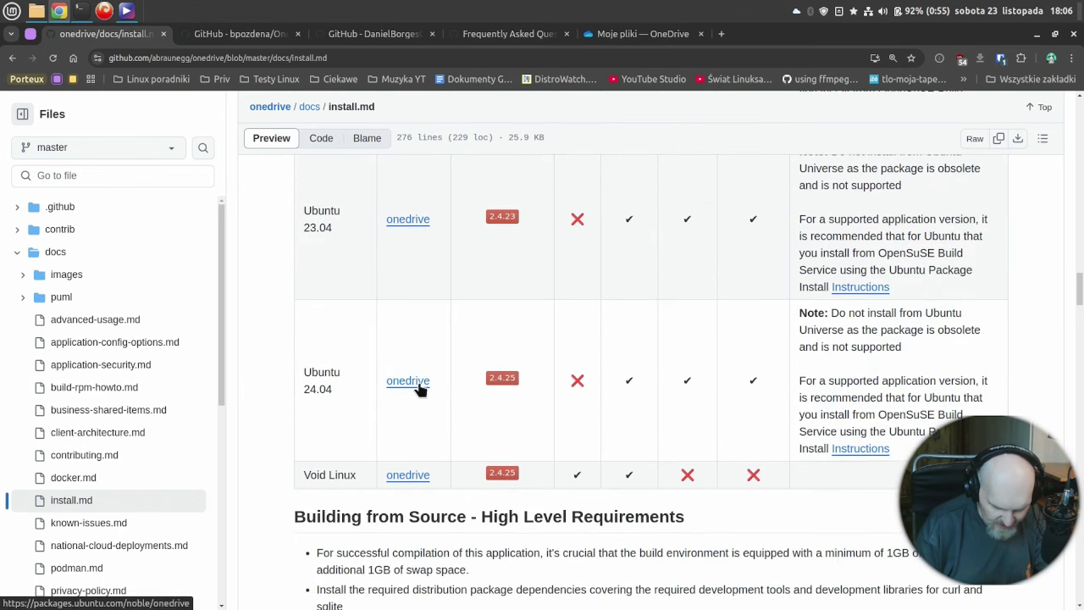
- Open the package install instructions for Ubuntu 24.04 and read Step 1 on removing the old PPA, package and service files
click(863, 449)
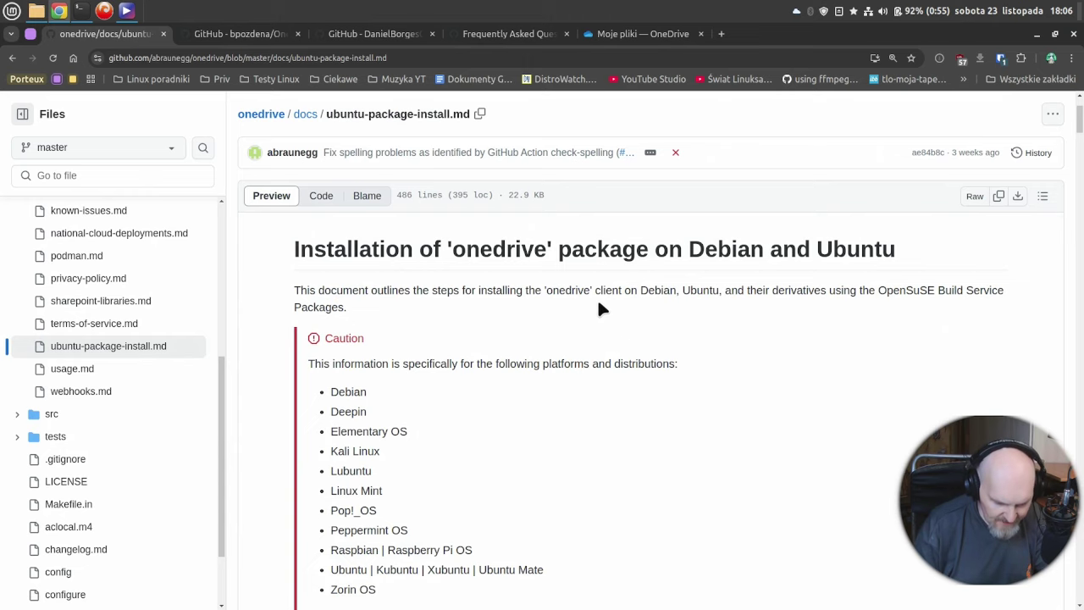
scroll(581, 322, down, 5)
scroll(575, 323, down, 3)
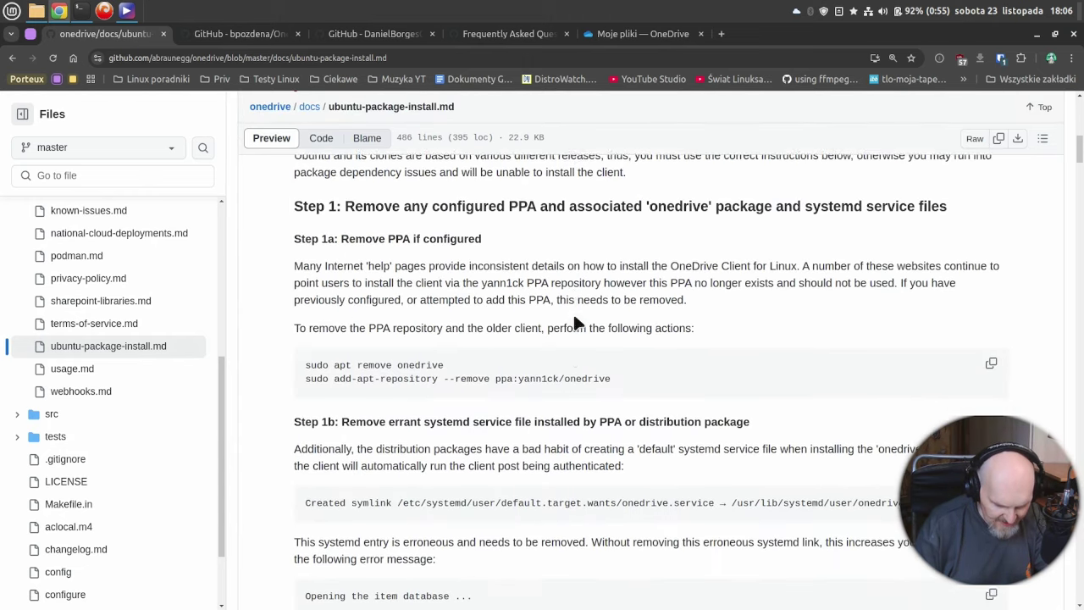
scroll(562, 331, down, 3)
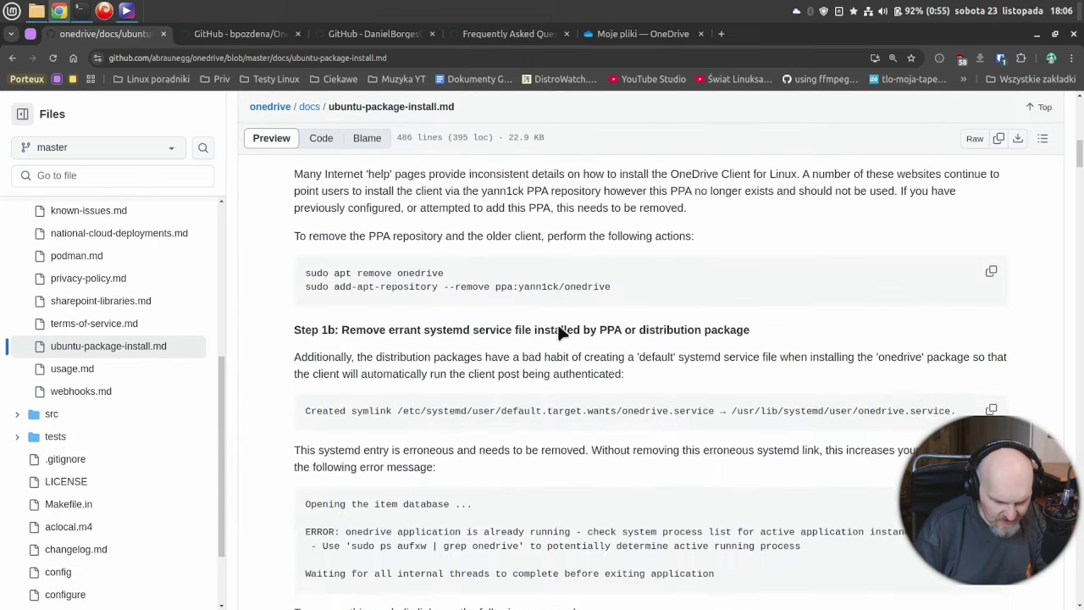
scroll(517, 288, up, 2)
scroll(507, 290, up, 1)
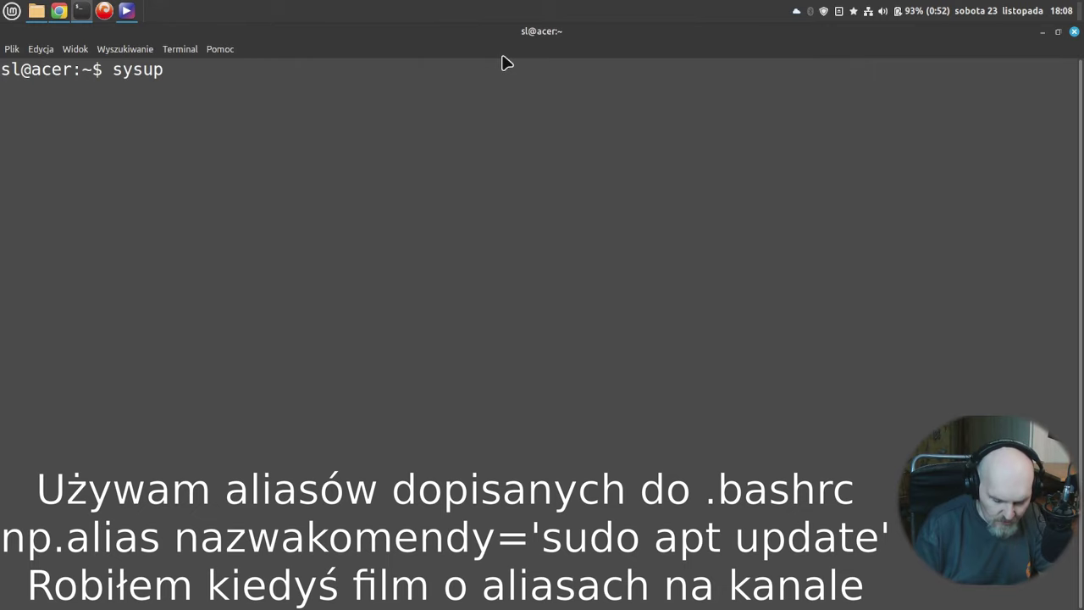
- In the terminal, recall the earlier apt install command for onedrive, and replace it at the prompt with the plain onedrive command
key(Up)
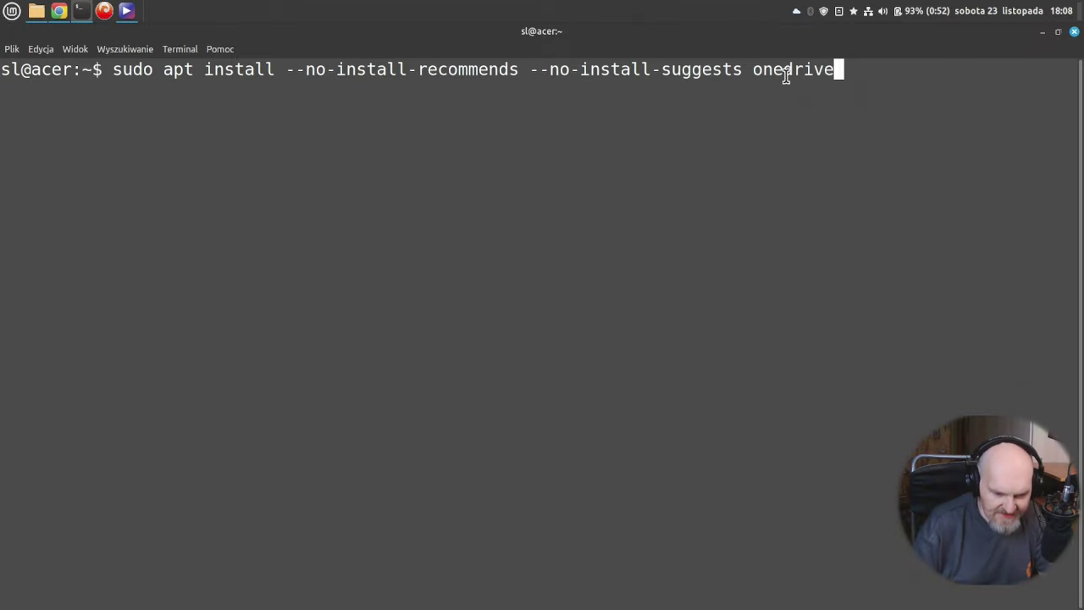
key(Up)
key(Up)
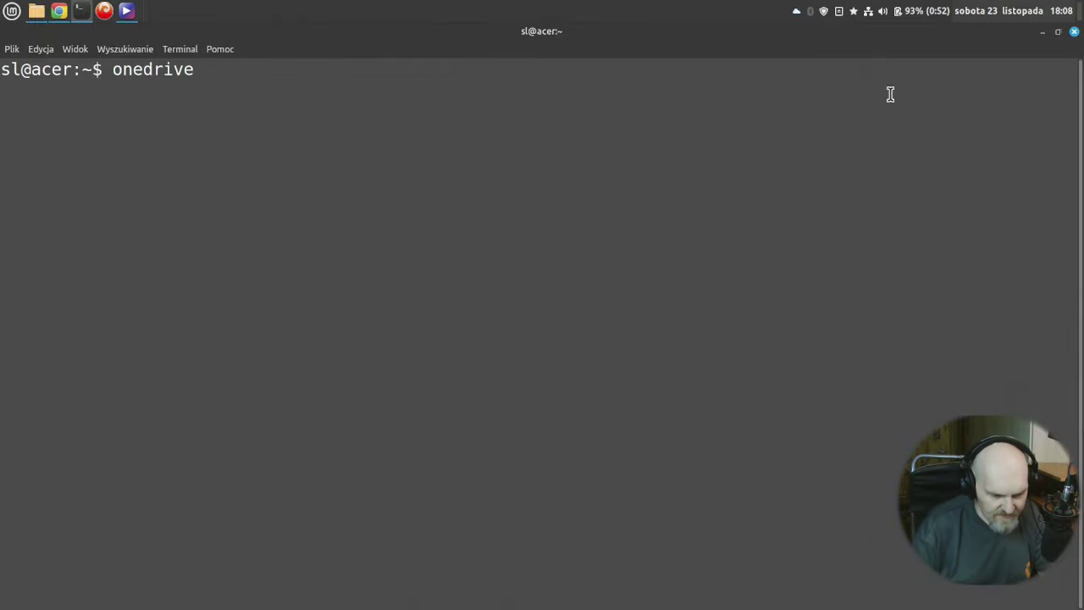
- Show the OneDriveGUI window, look through its list of file uploads, and return to the terminal
click(798, 12)
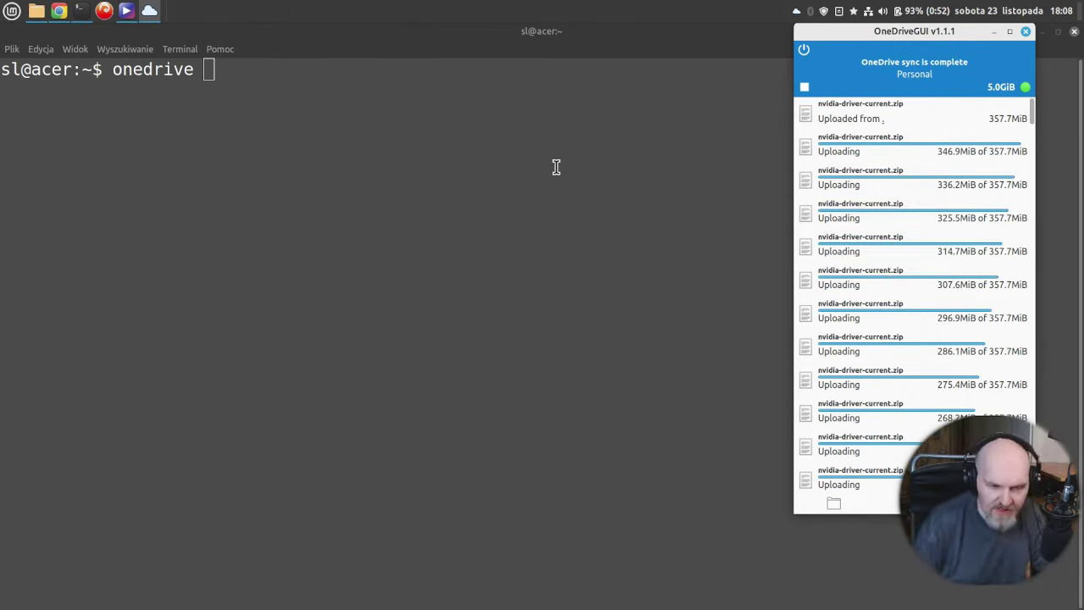
click(506, 189)
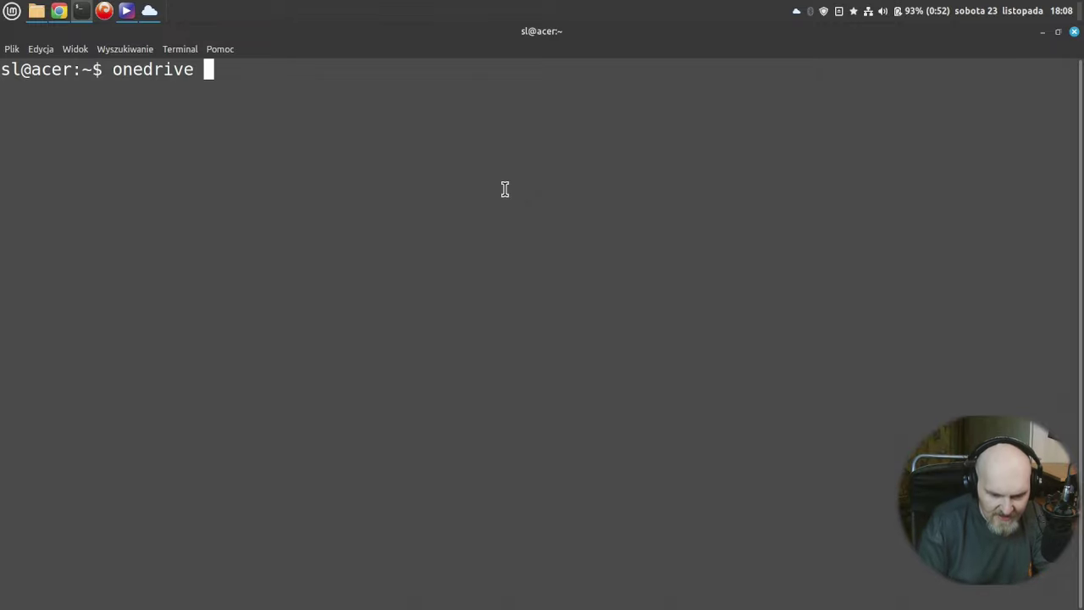
click(796, 14)
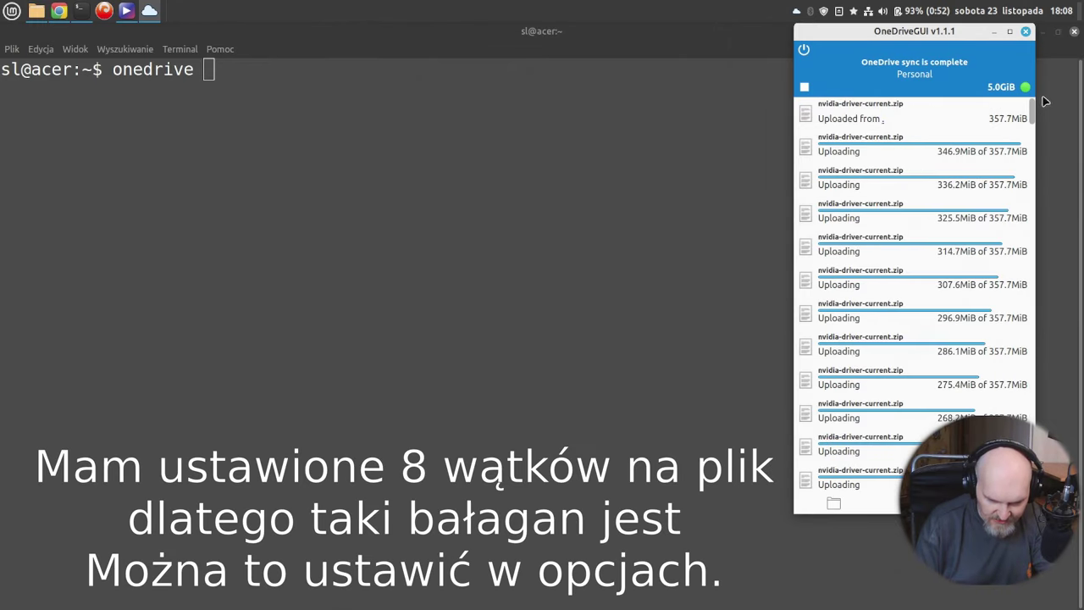
scroll(914, 198, down, 5)
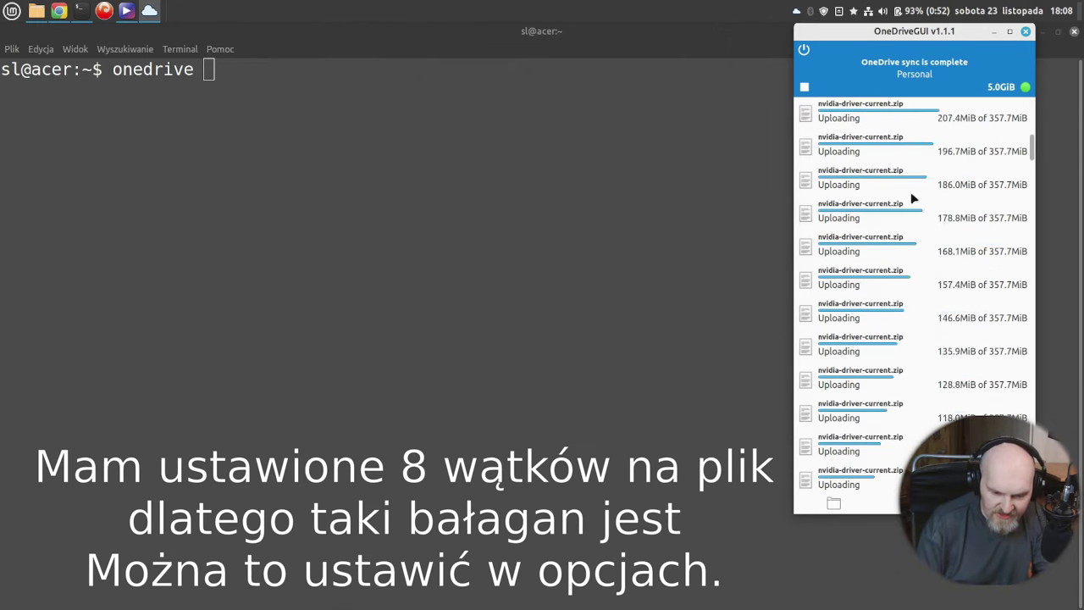
scroll(913, 198, up, 5)
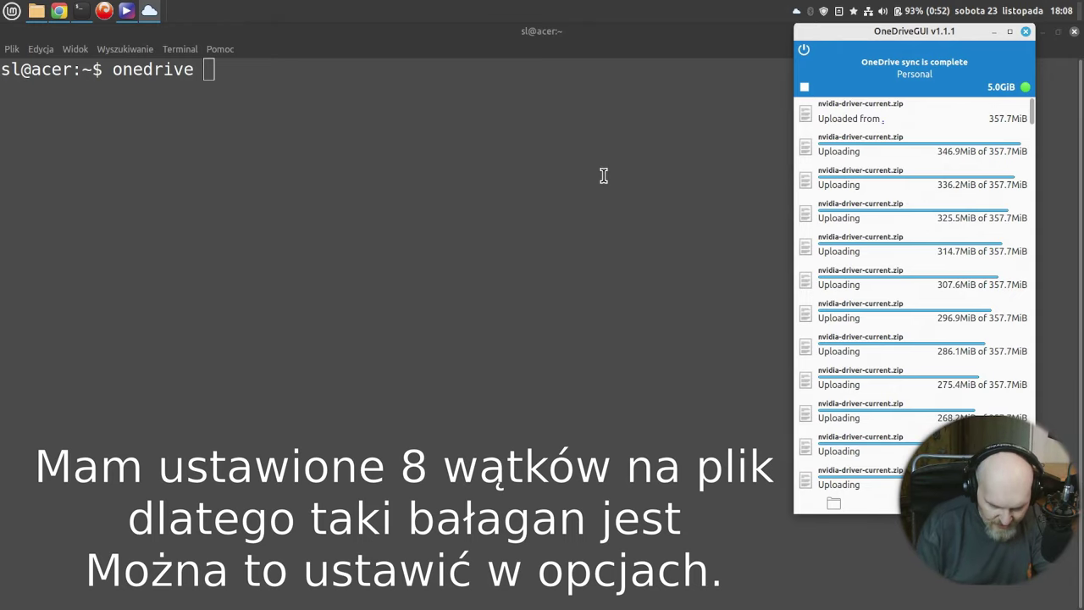
click(666, 150)
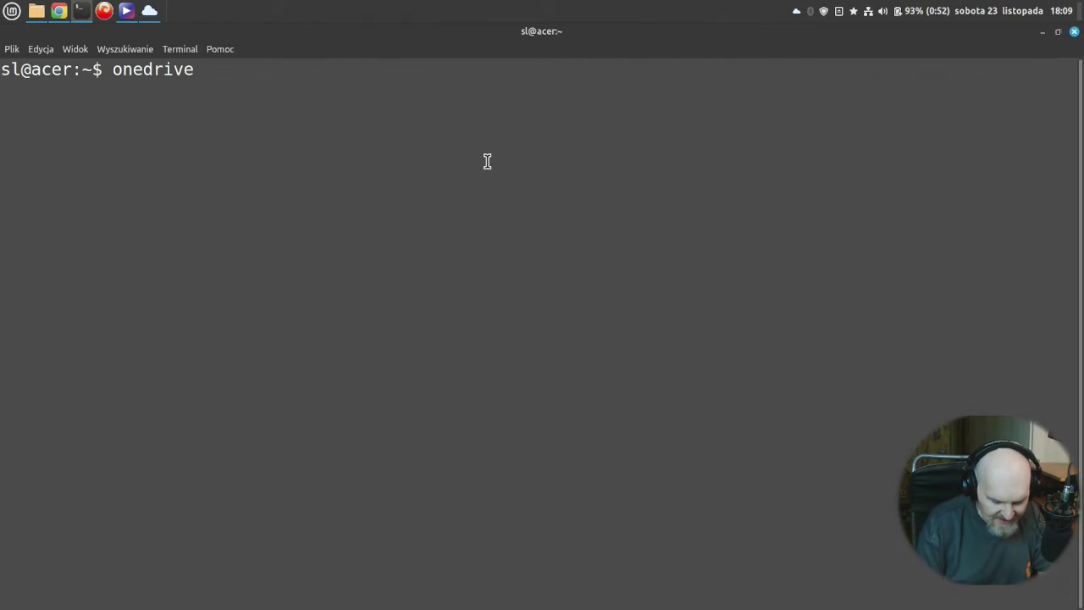
- Run onedrive without options, and display its built-in help with onedrive --help
key(Return)
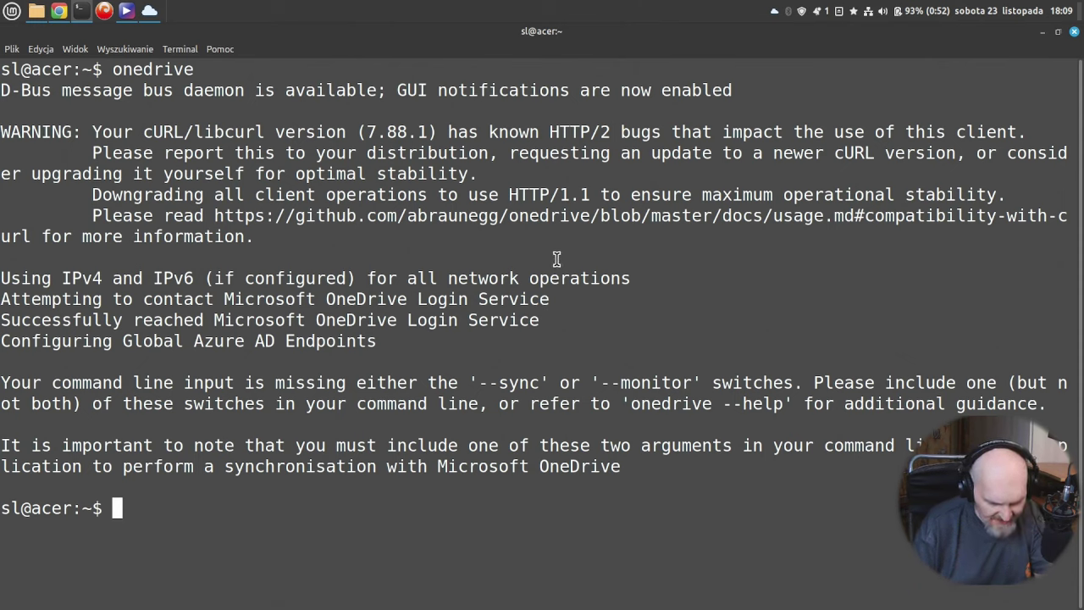
key(Up)
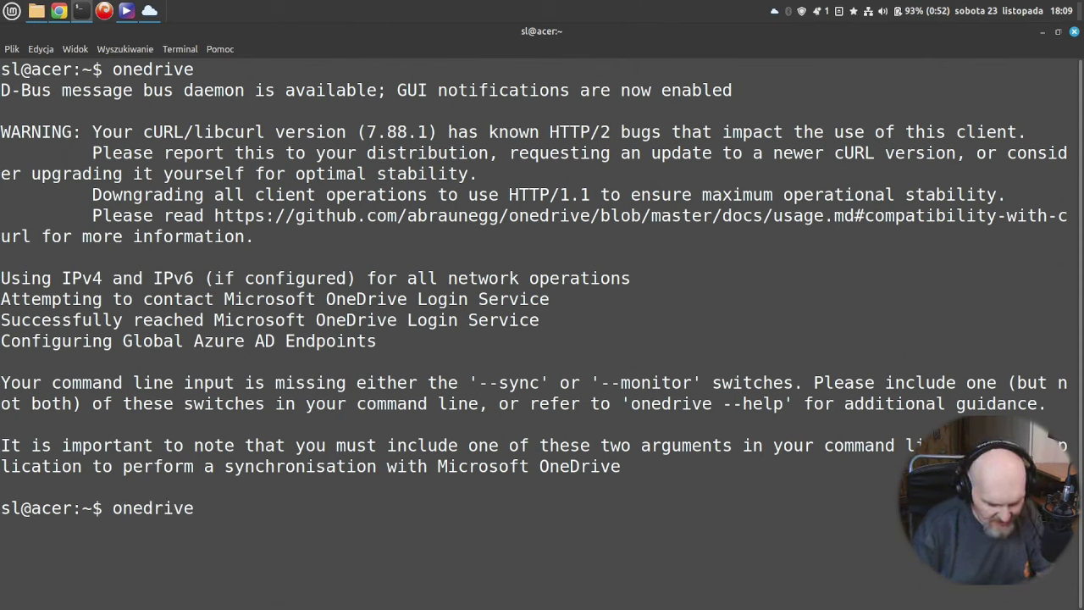
text(--HELP)
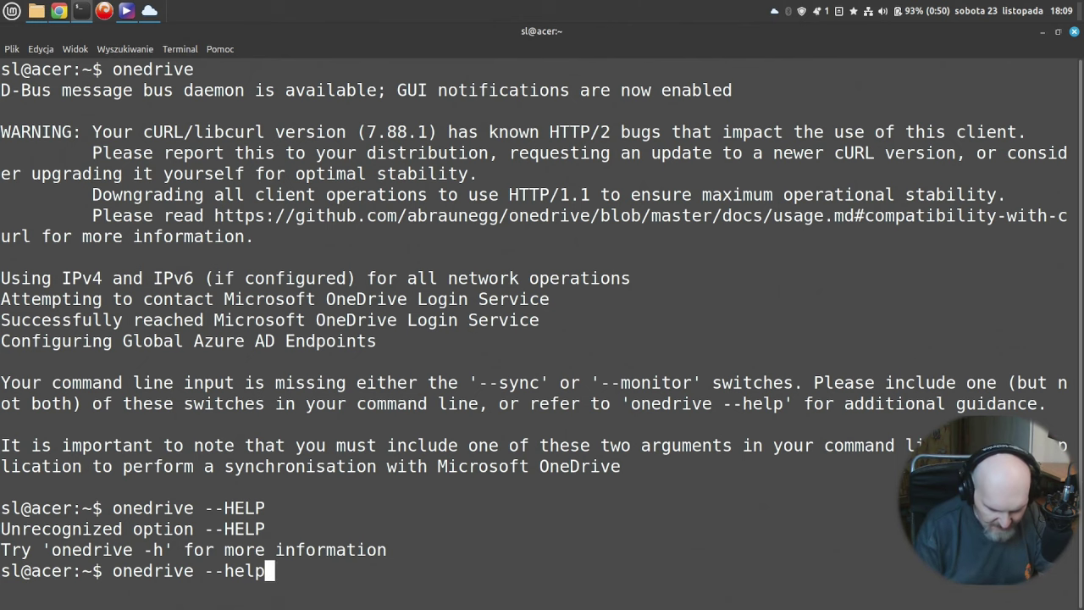
key(Return)
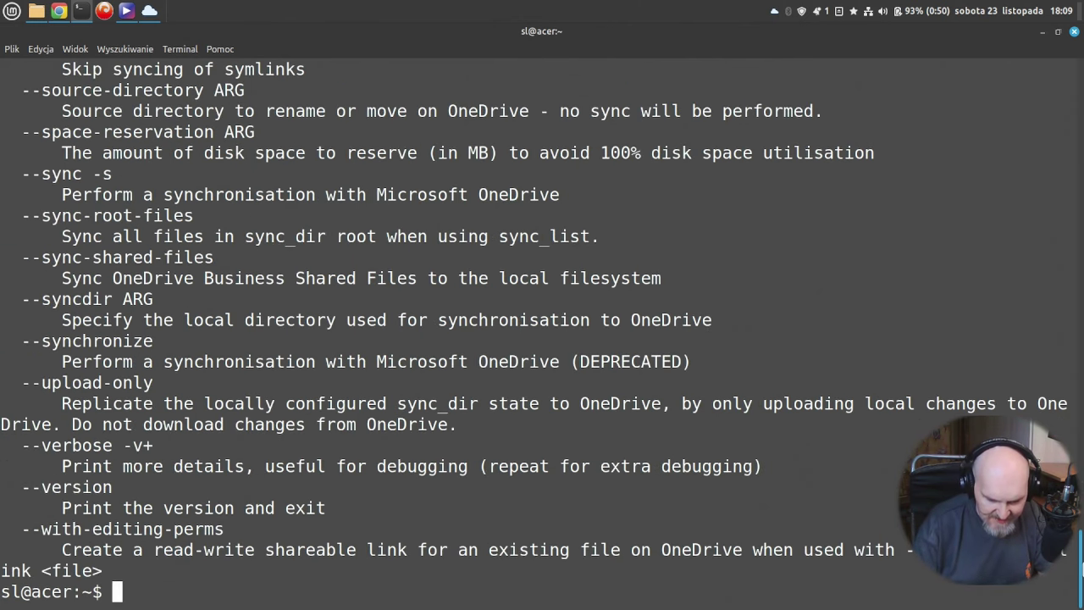
- Review the Usage section and the start of the Options list in the onedrive help output
scroll(1003, 198, up, 20)
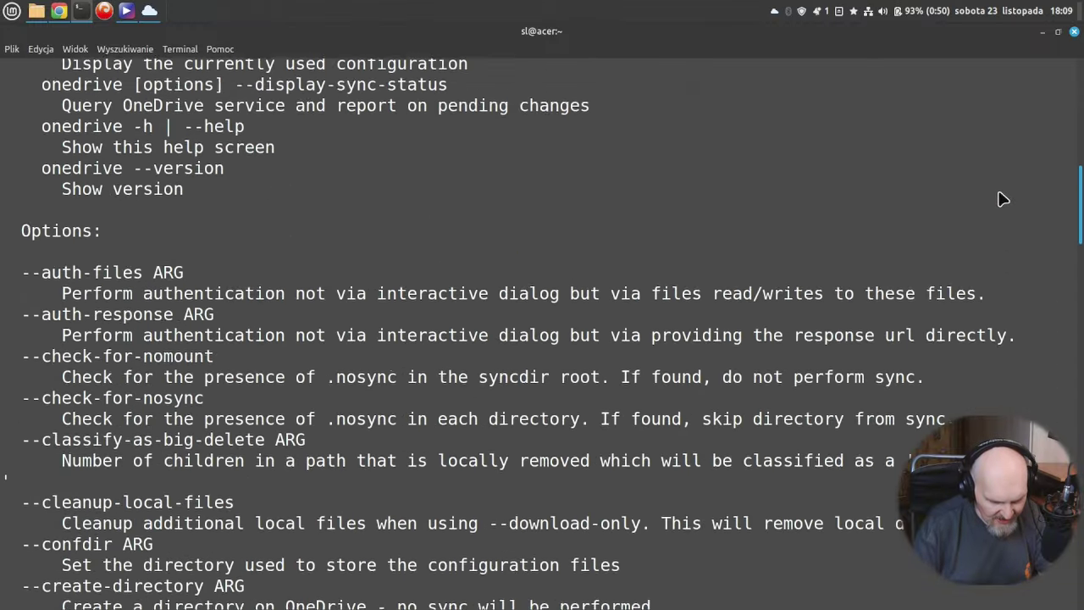
scroll(1002, 198, up, 6)
scroll(975, 172, down, 2)
scroll(970, 176, down, 1)
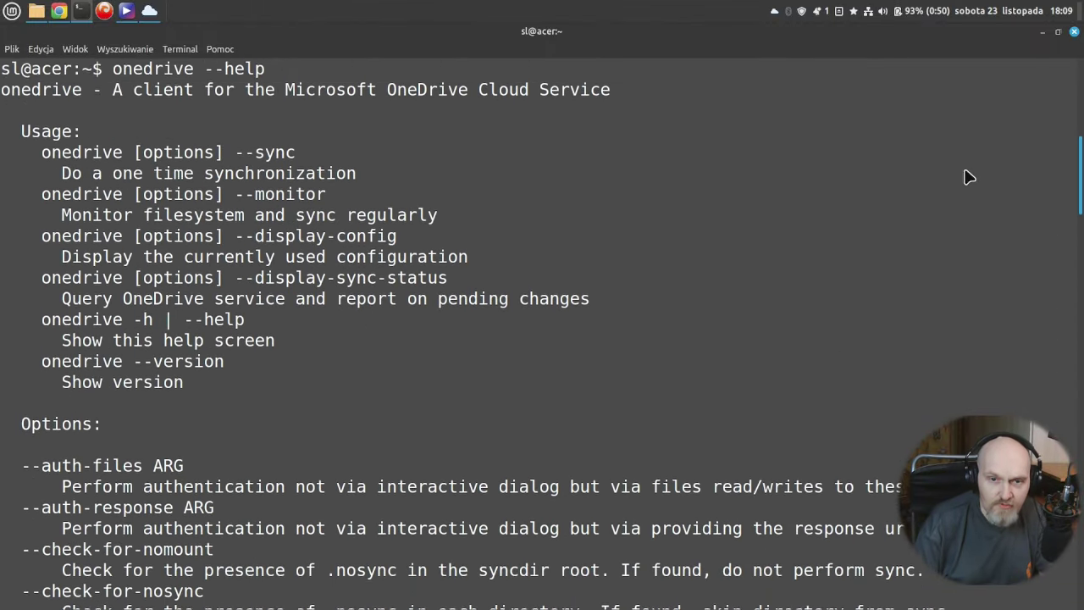
- Read through the remaining options in the onedrive help output, down to the sync, upload-only and verbose entries
scroll(957, 184, down, 2)
scroll(947, 190, up, 3)
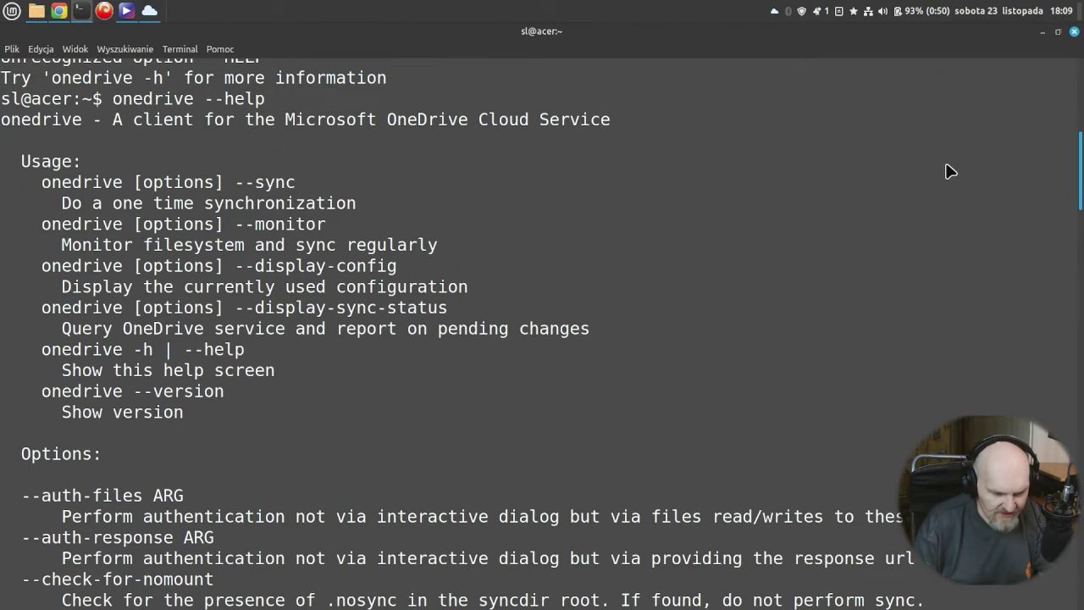
scroll(949, 171, down, 20)
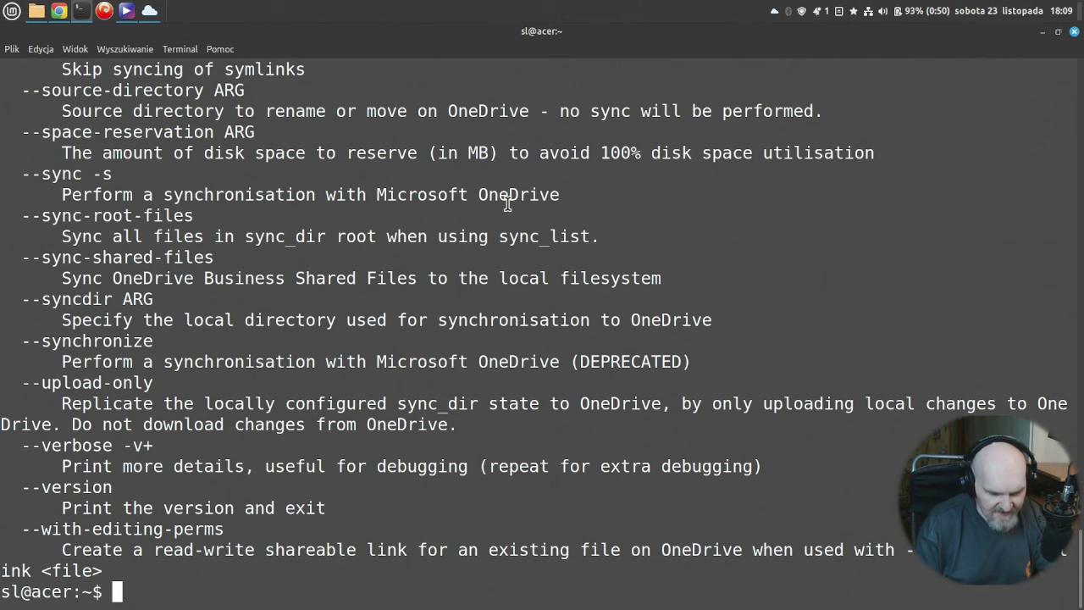
scroll(484, 288, up, 5)
scroll(490, 341, down, 5)
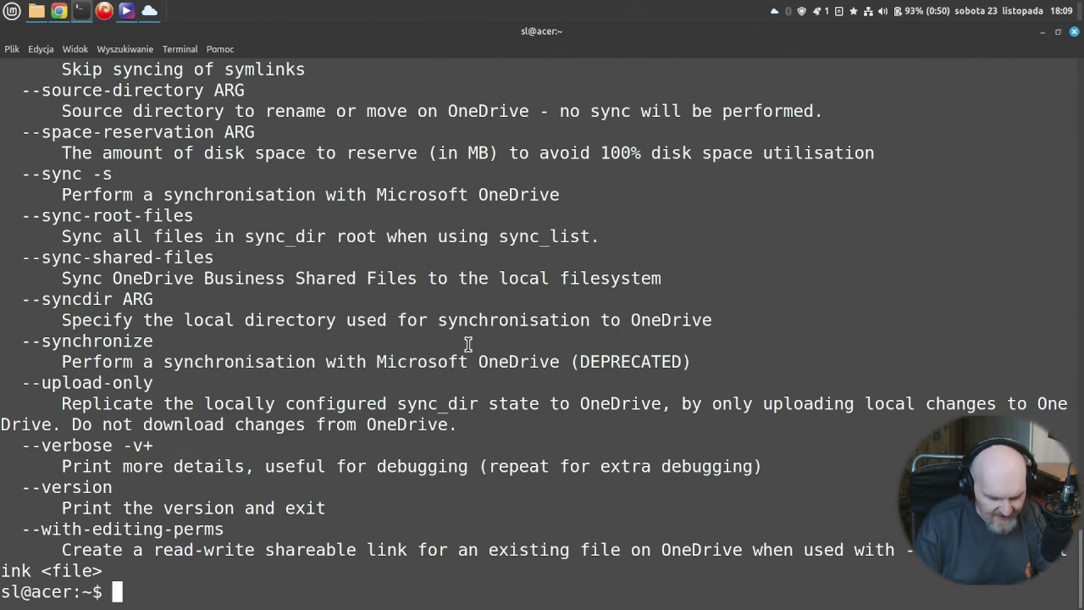
- Switch to Chrome and review the bpozdena/OneDriveGUI repository's README, from the compatibility warnings to the feature list and AppImage instructions
click(70, 15)
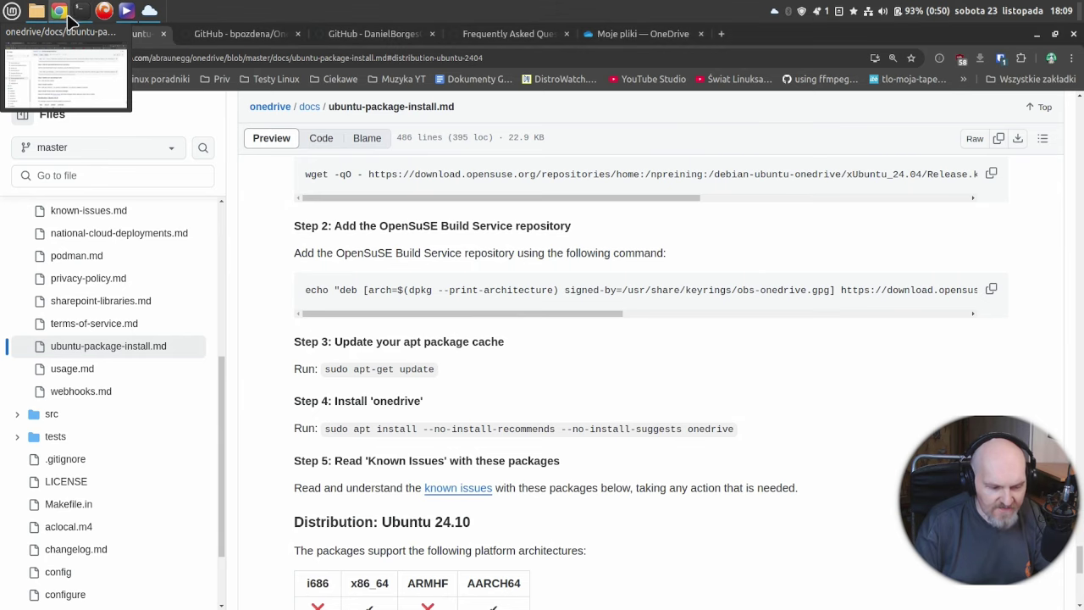
click(264, 43)
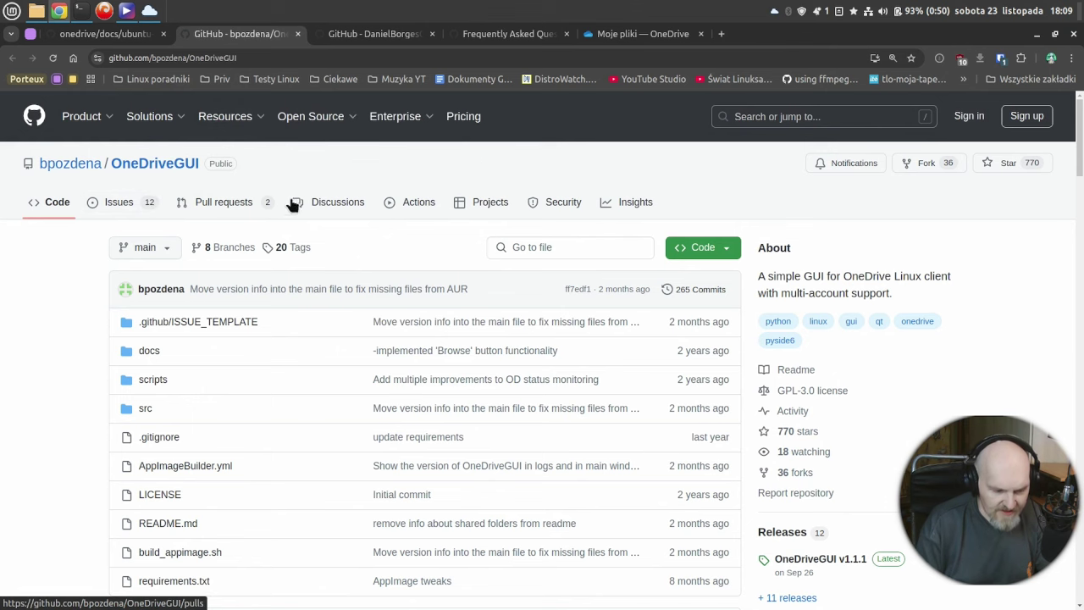
scroll(342, 258, down, 5)
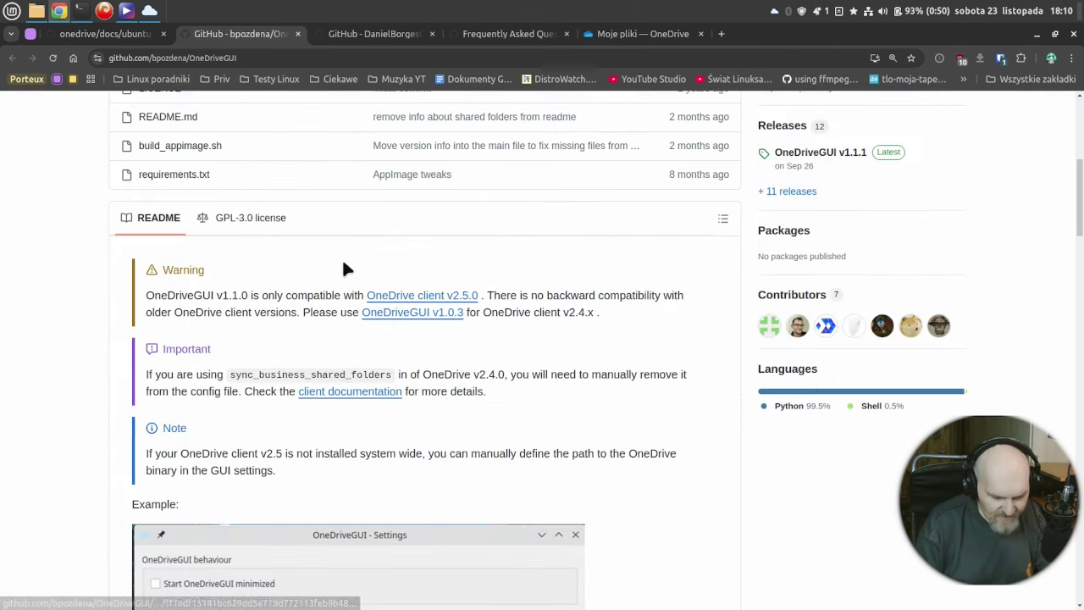
scroll(318, 250, down, 2)
scroll(315, 255, down, 1)
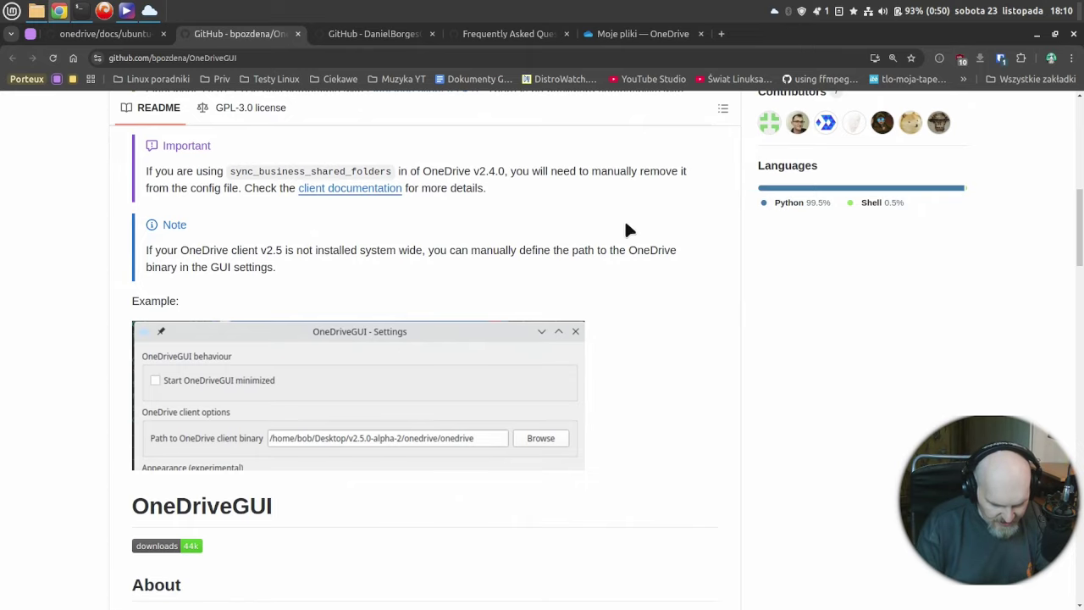
scroll(551, 246, down, 8)
scroll(498, 267, down, 8)
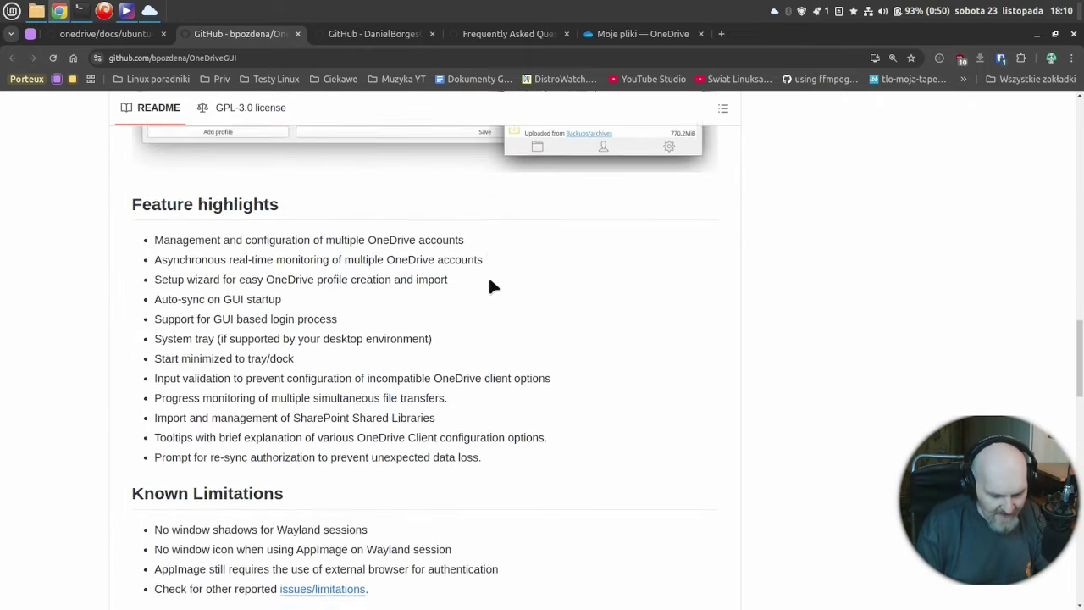
scroll(482, 262, down, 4)
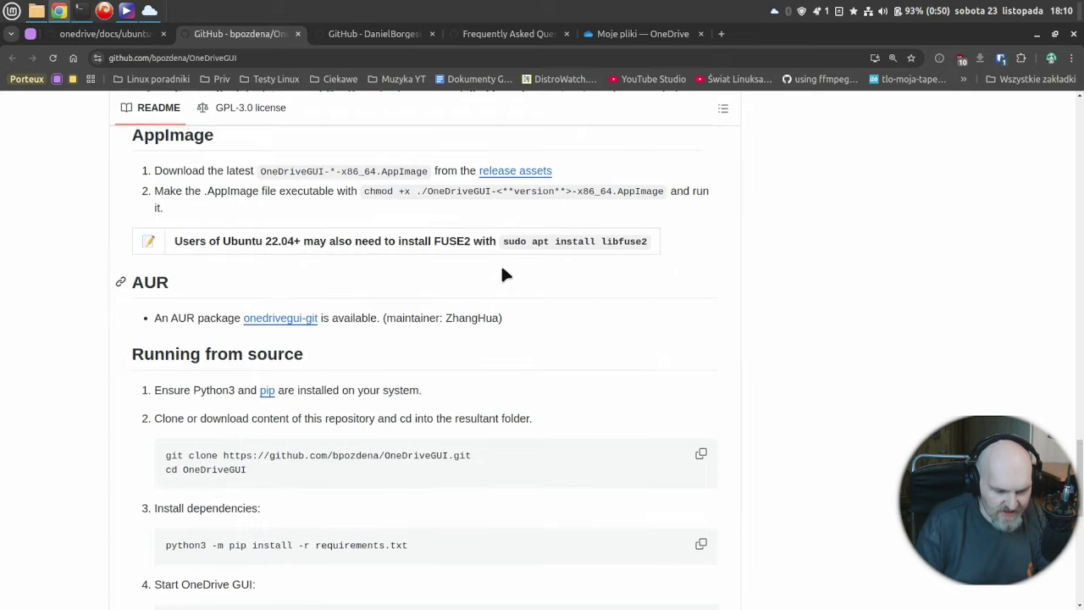
scroll(496, 265, up, 15)
scroll(495, 268, up, 5)
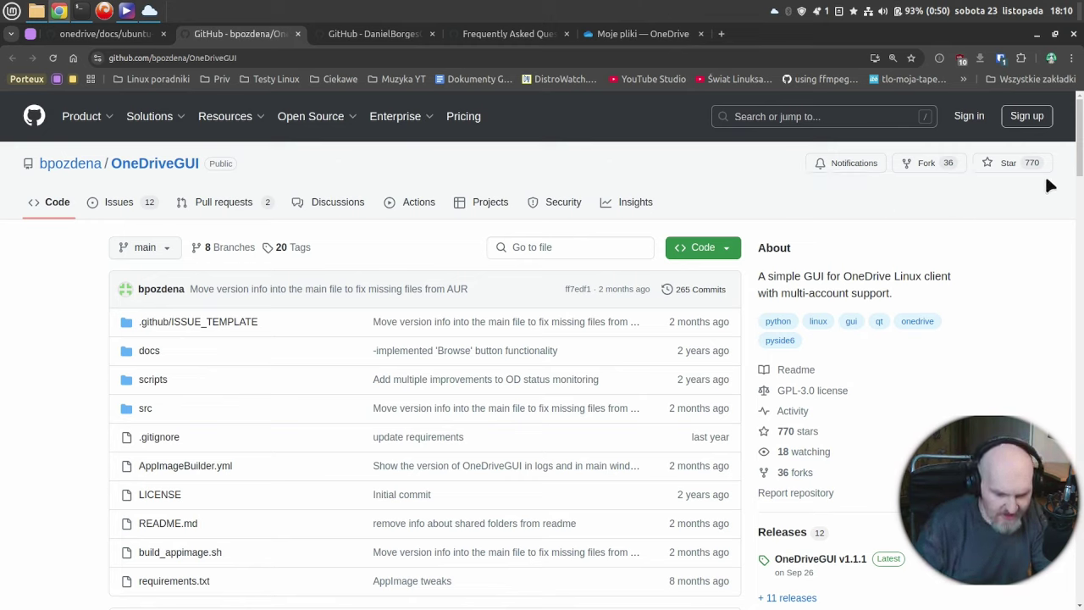
- Open the OneDriveGUI v1.1.1 release from the repository page and show its changes and downloadable assets
scroll(991, 288, down, 5)
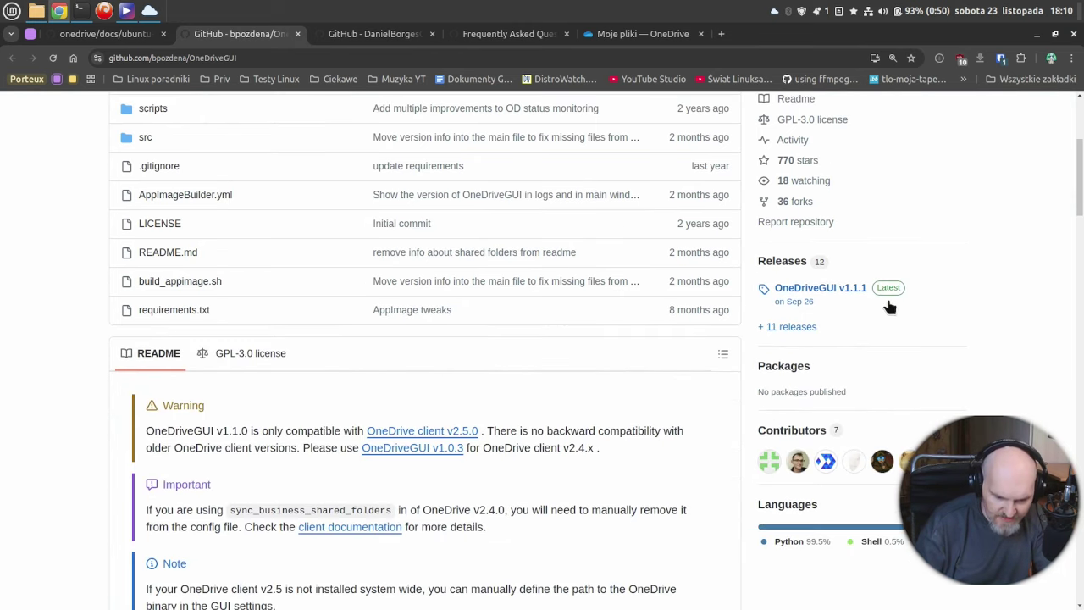
click(823, 290)
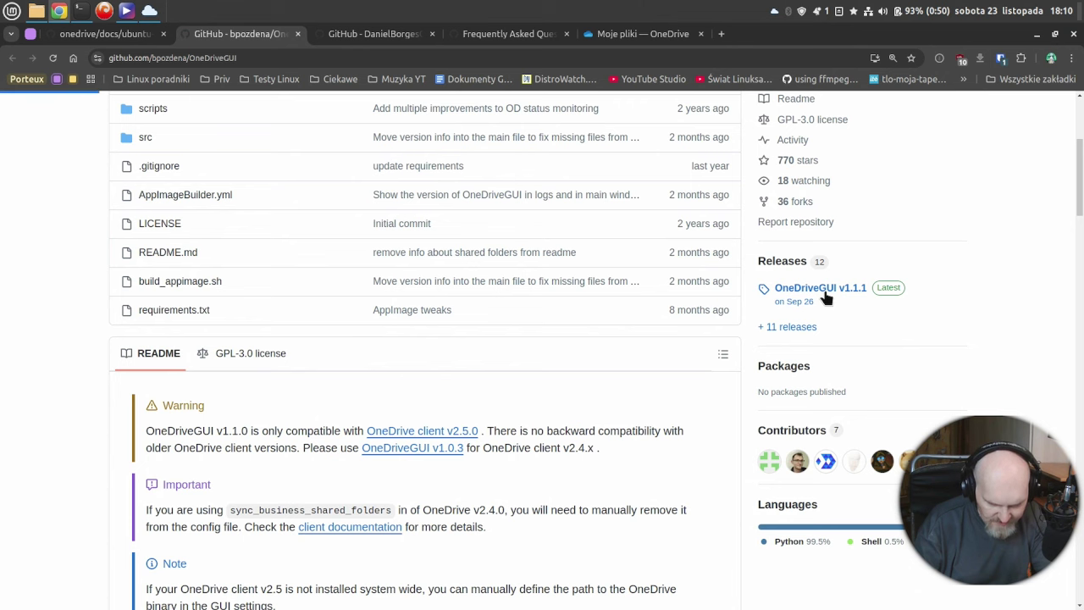
scroll(543, 312, down, 5)
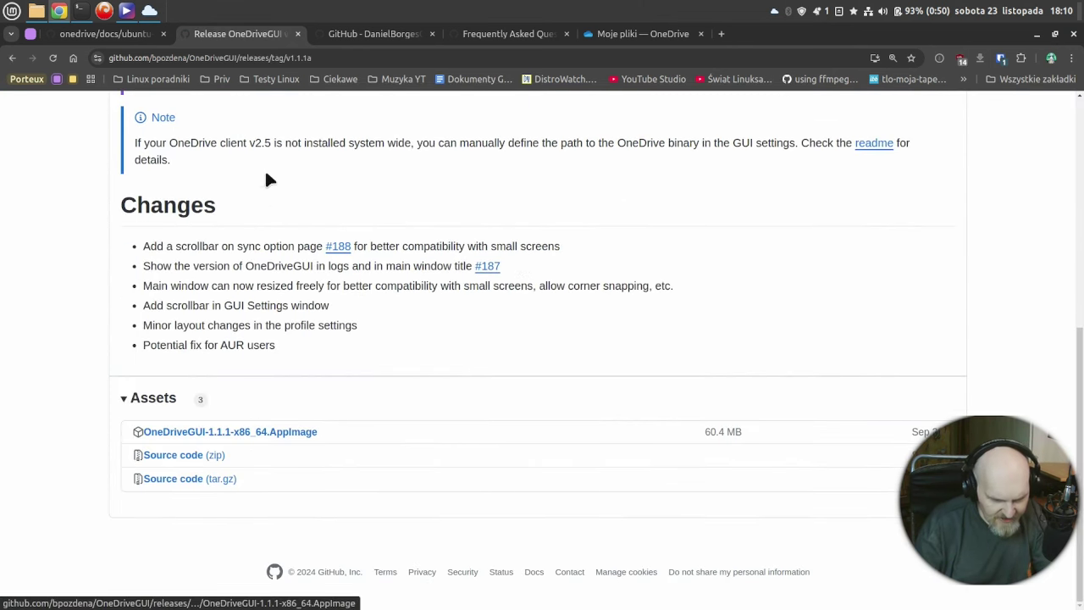
- In the file manager's Pobrane folder, check the execute permissions of OneDriveGUI-1.1.1-x86_64.AppImage in its properties, and close both windows
click(40, 14)
click(218, 335)
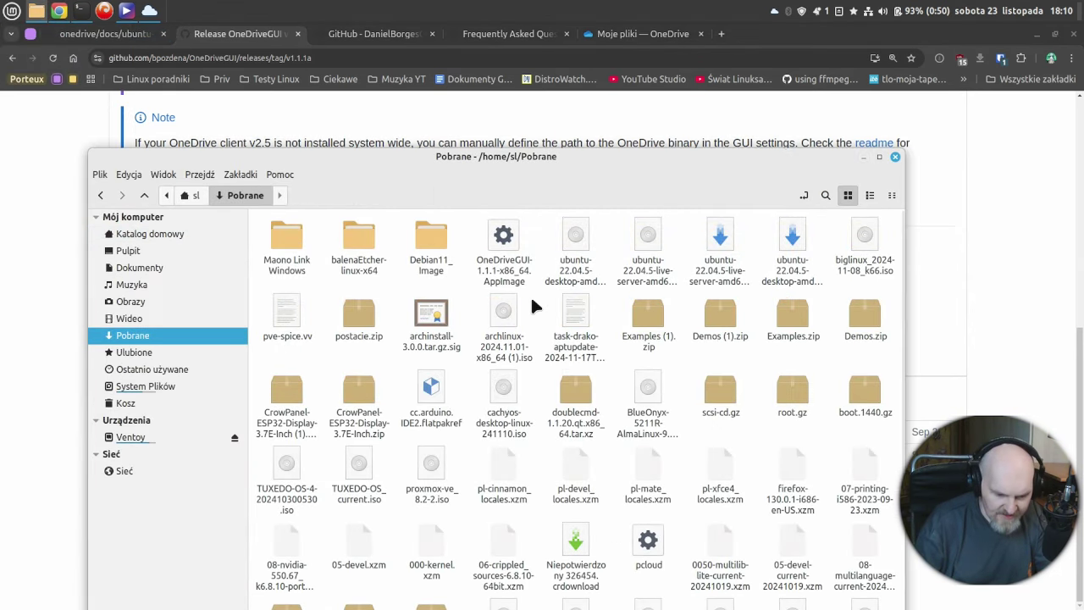
right_click(494, 242)
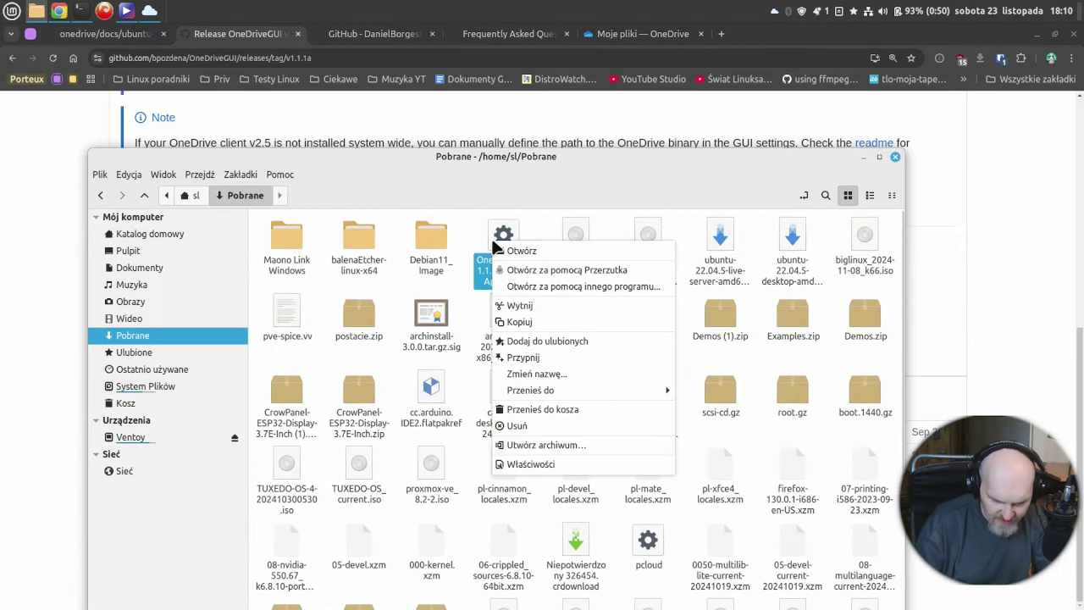
click(554, 460)
click(646, 163)
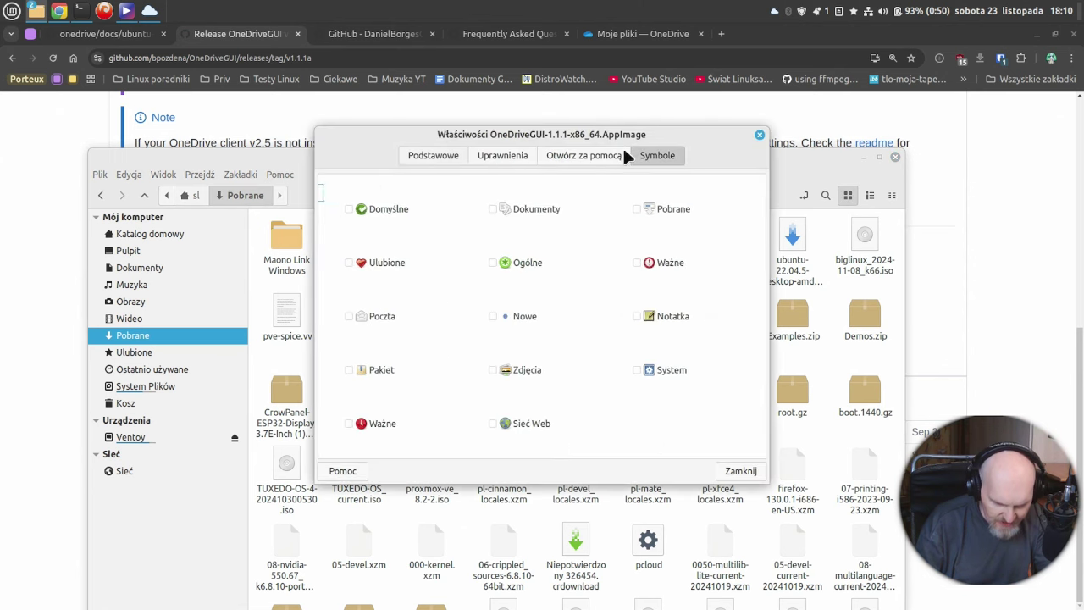
click(581, 160)
click(505, 158)
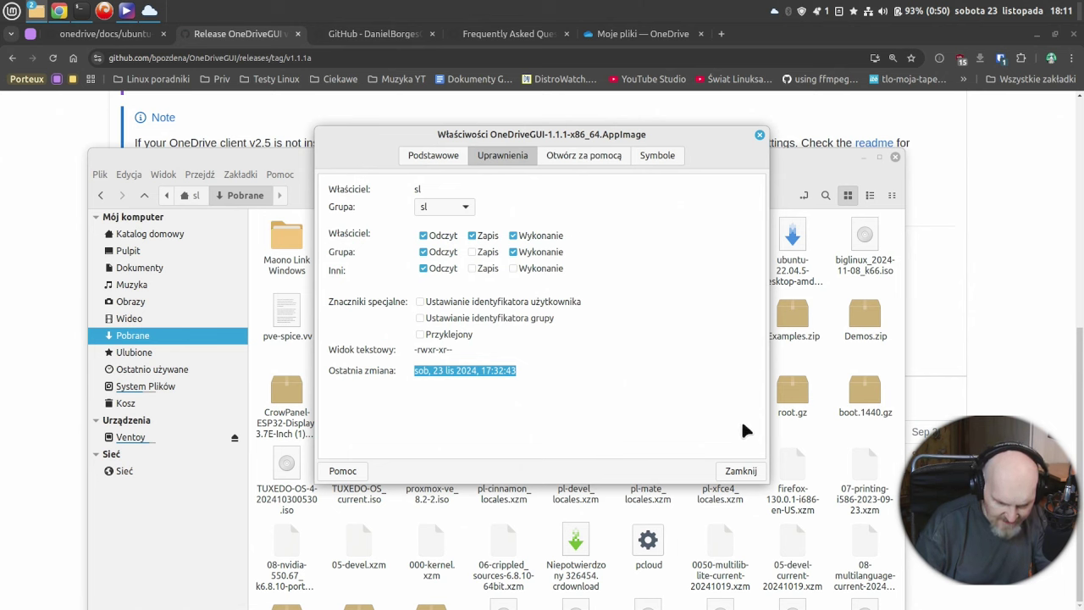
click(742, 471)
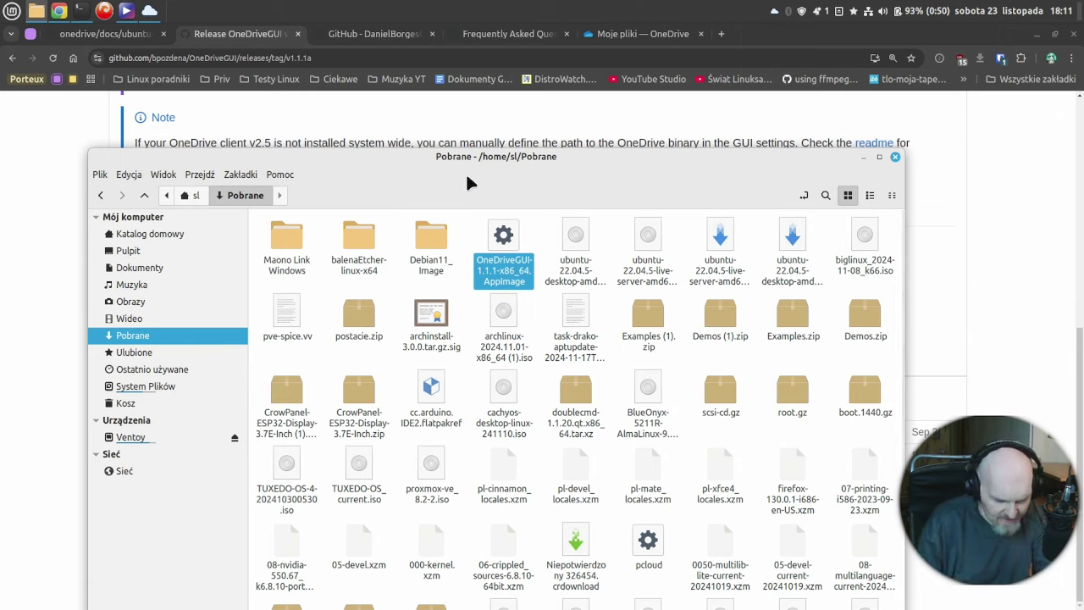
click(897, 157)
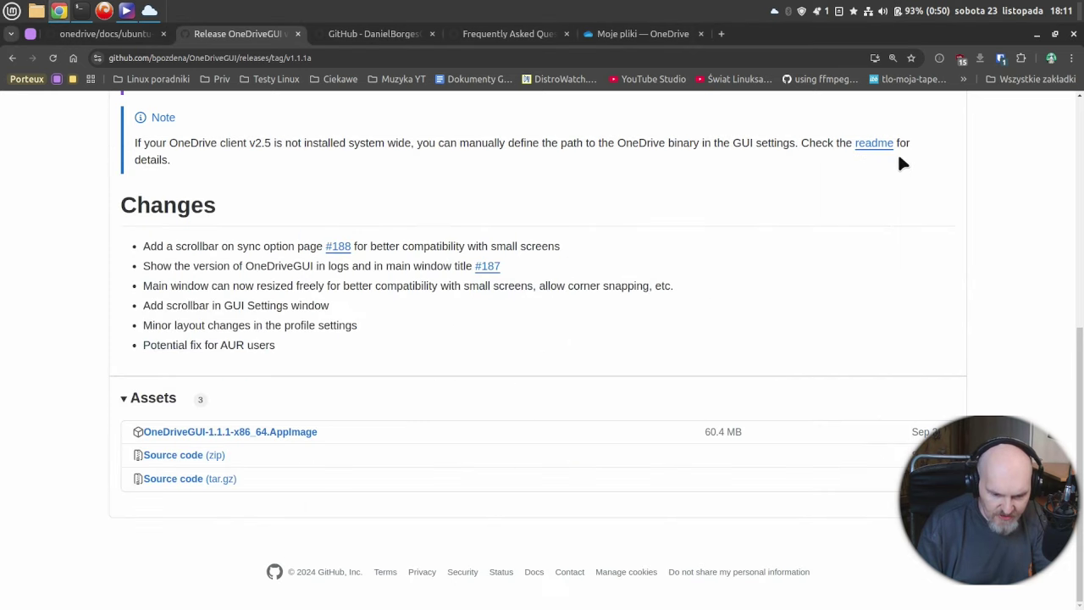
- Bring up the OneDriveGUI window, open its profile settings, and show the Webhooks settings
click(774, 11)
drag(907, 43, 462, 82)
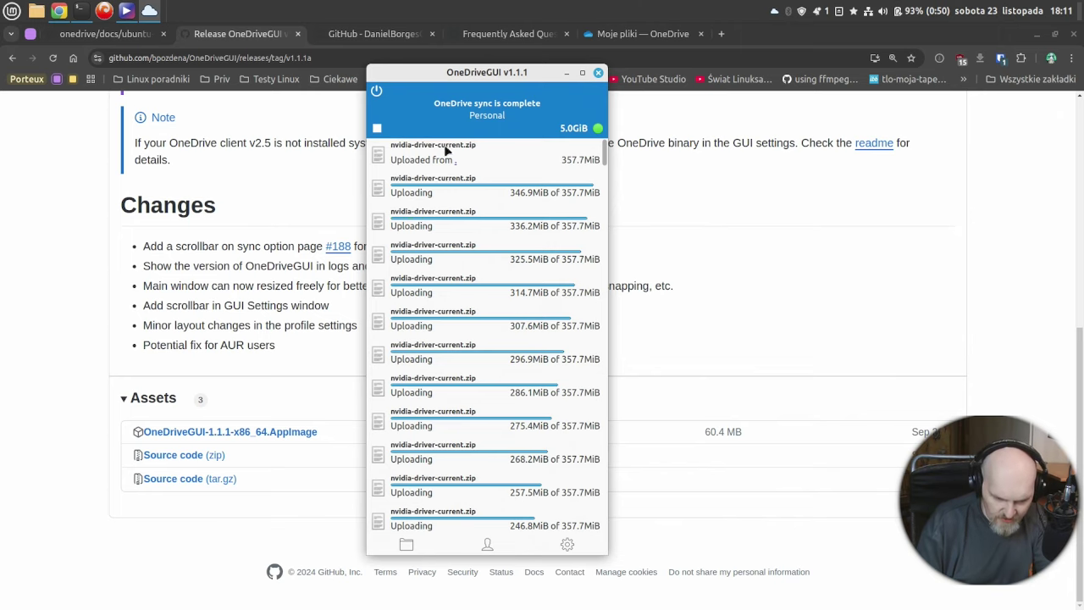
click(492, 541)
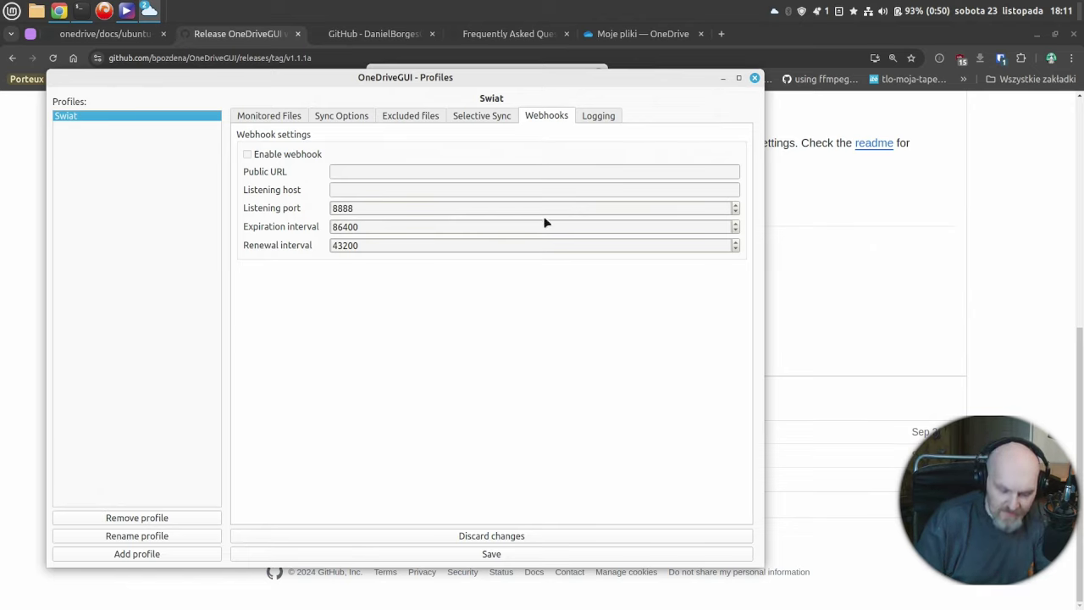
mouse_move(543, 223)
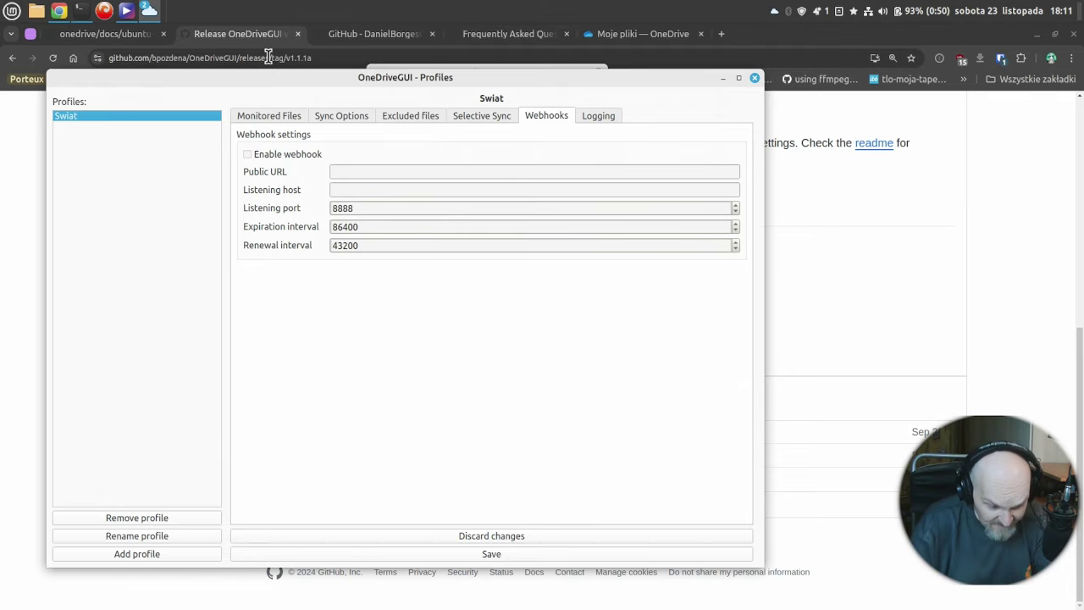
drag(271, 82, 458, 80)
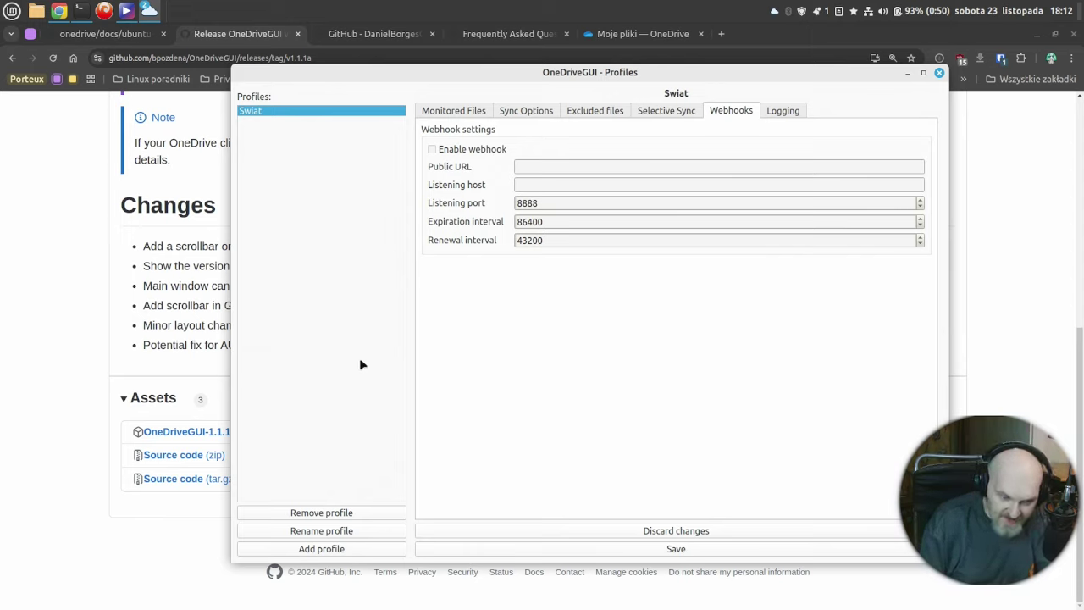
- Show the setup wizard's choices for adding a OneDrive profile, cancel it, and review the existing profile's Monitored Files settings
click(352, 550)
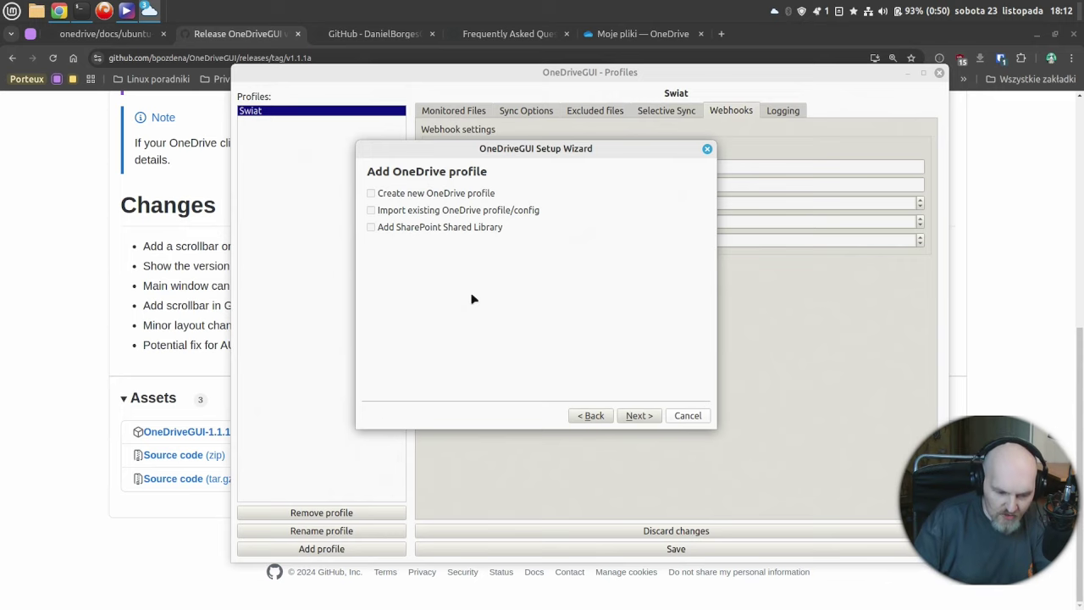
click(684, 416)
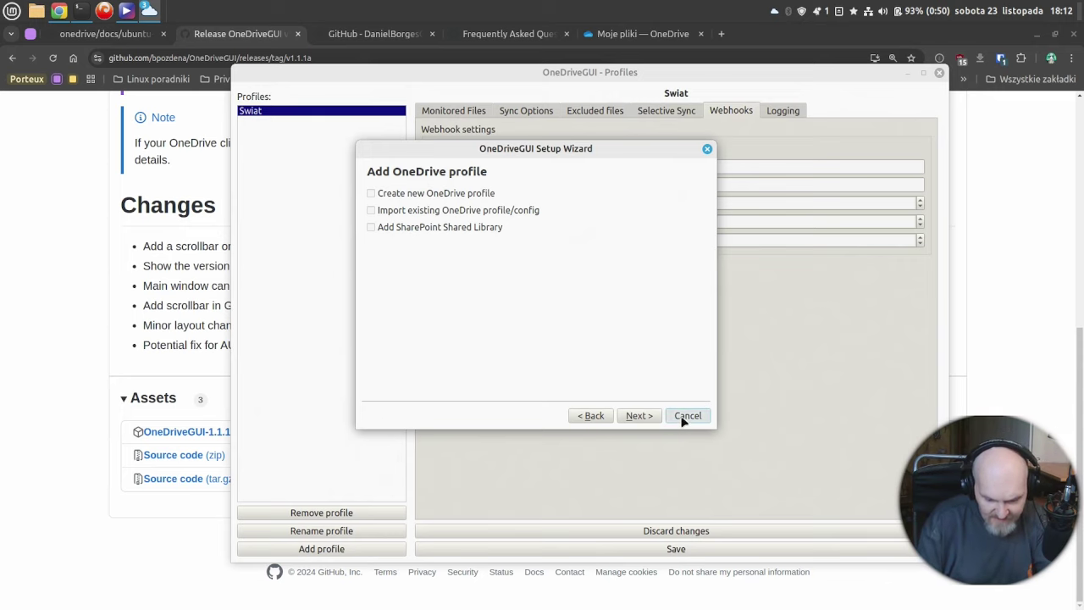
click(451, 111)
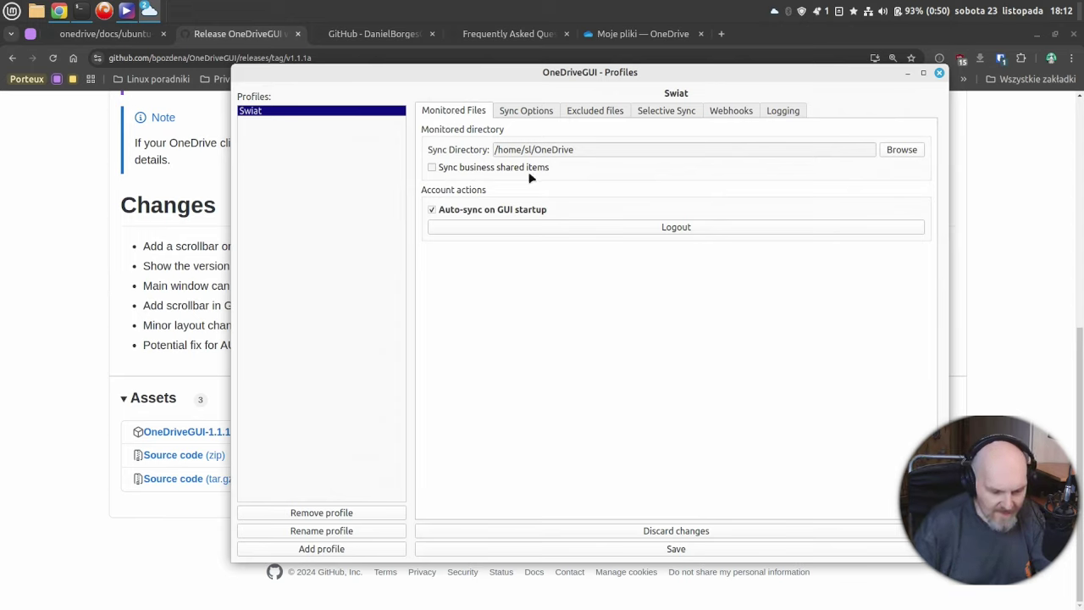
mouse_move(531, 177)
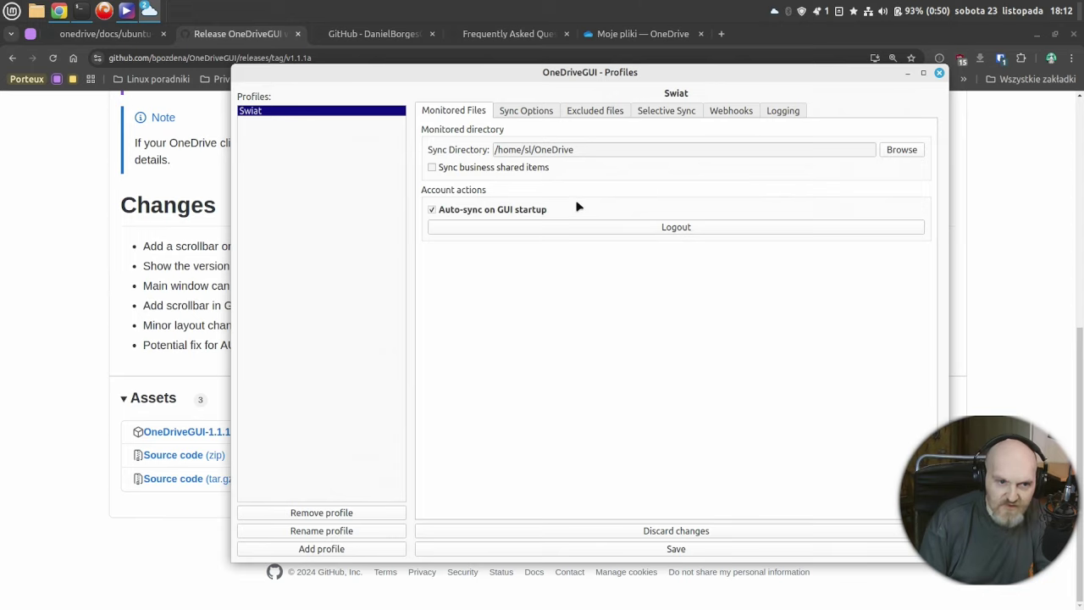
mouse_move(575, 209)
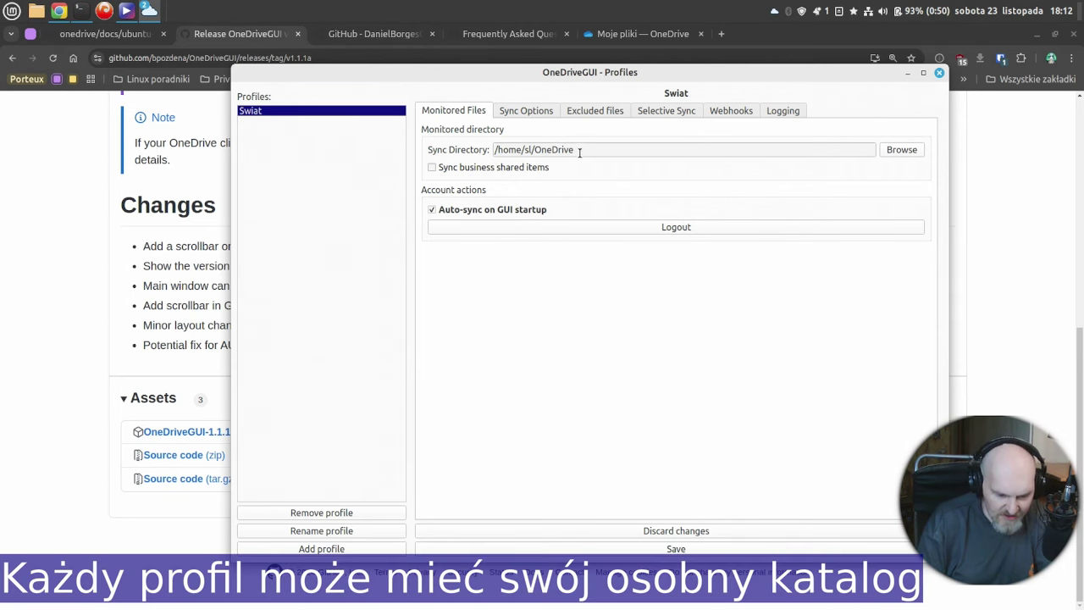
- Review the profile's Sync Options, including Monitor interval and Threads, and switch Download only on and back off
key(ctrl+Tab)
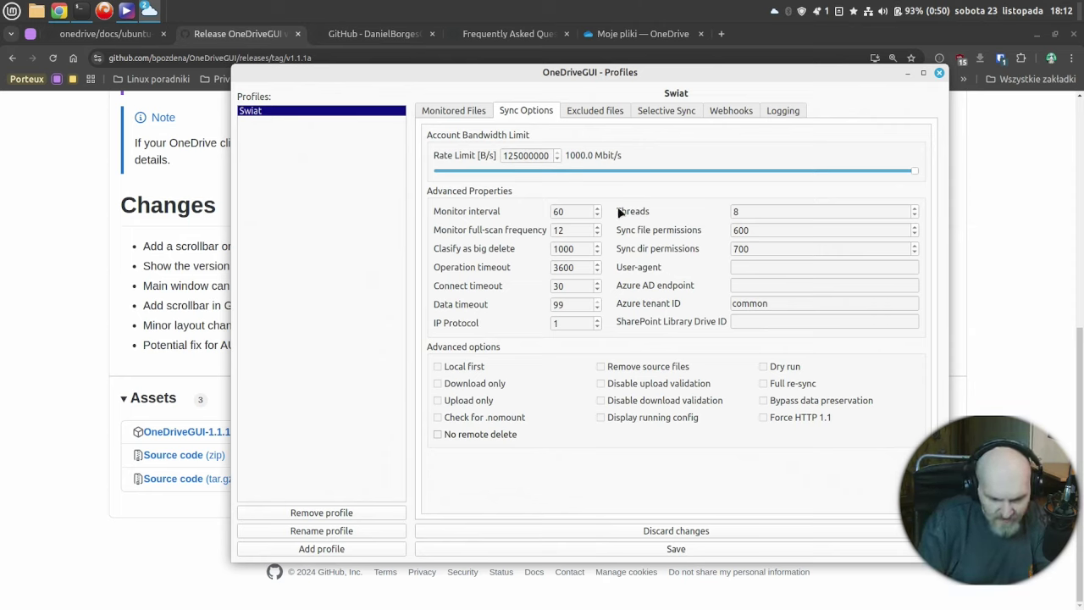
double_click(566, 212)
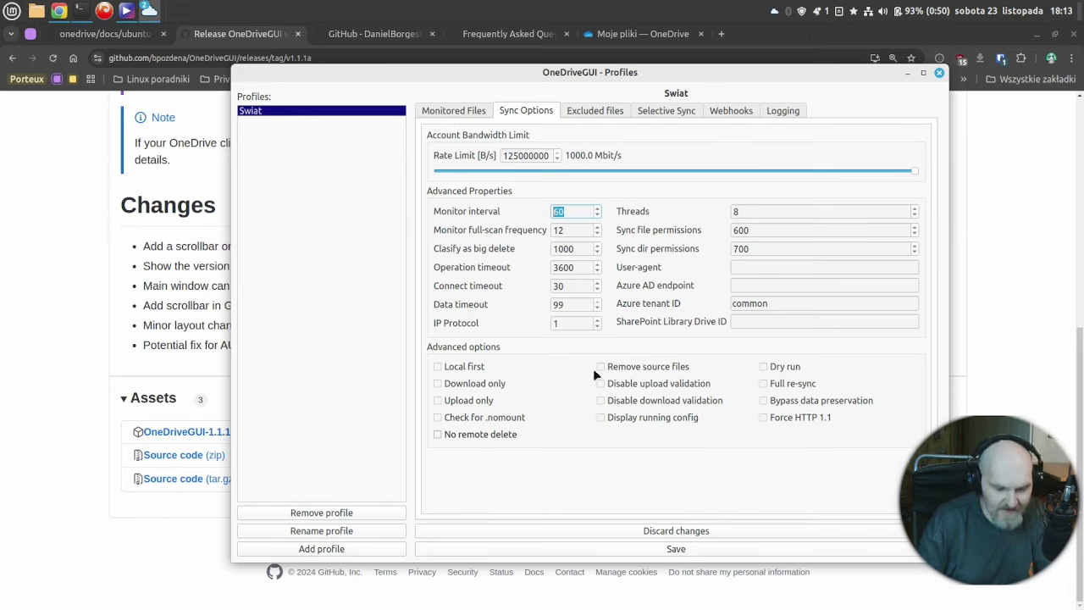
click(773, 210)
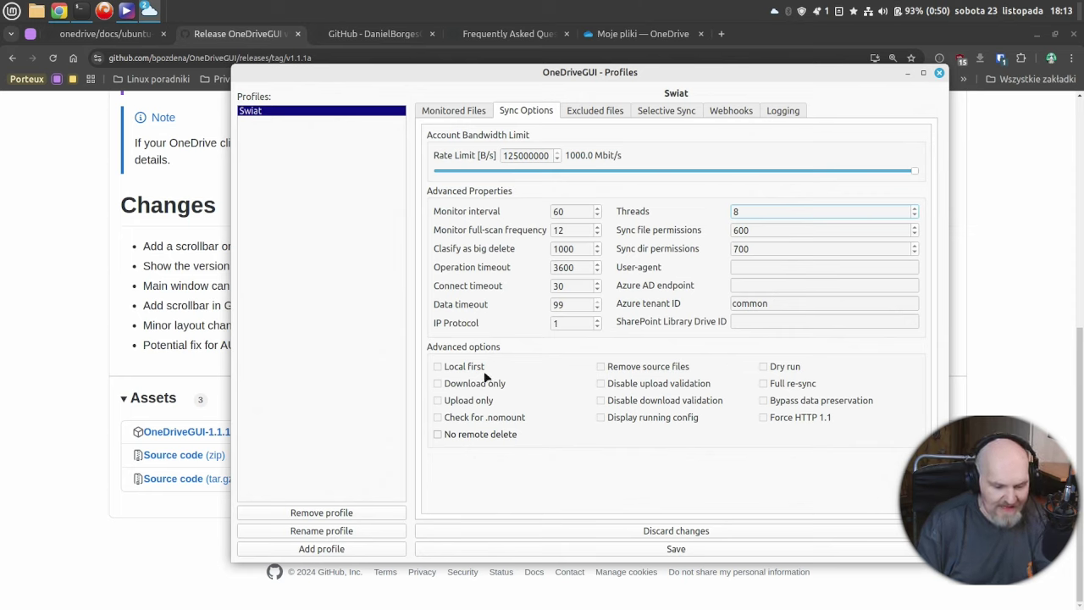
mouse_move(475, 367)
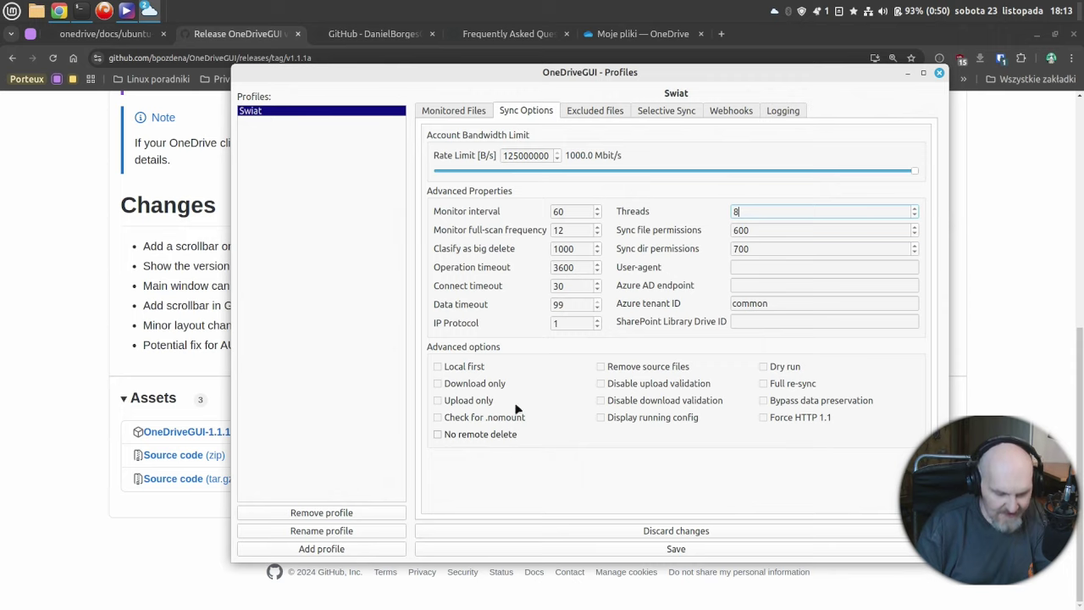
click(484, 385)
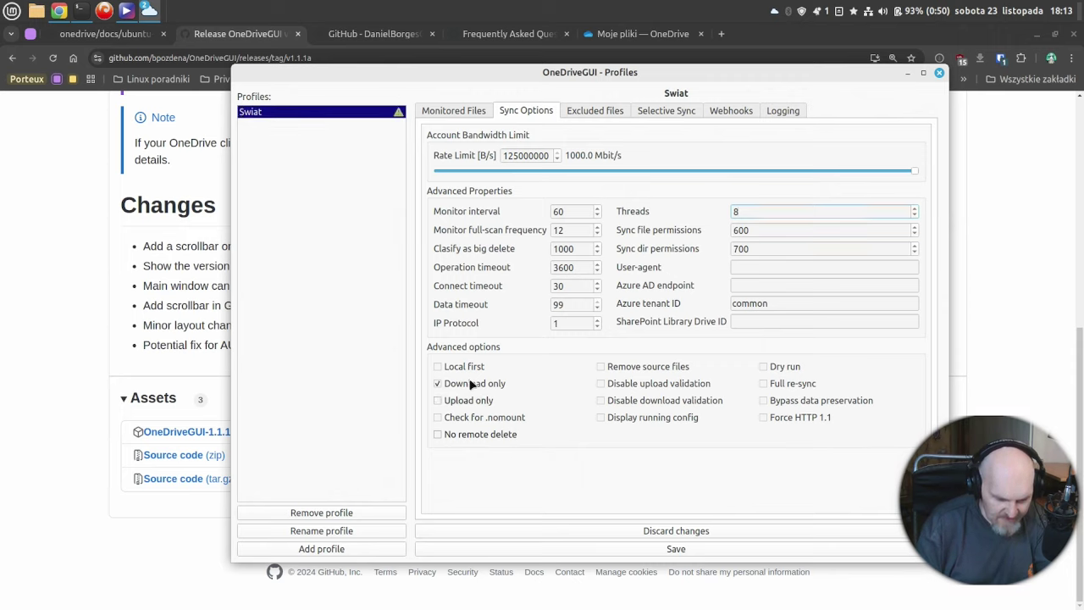
click(476, 385)
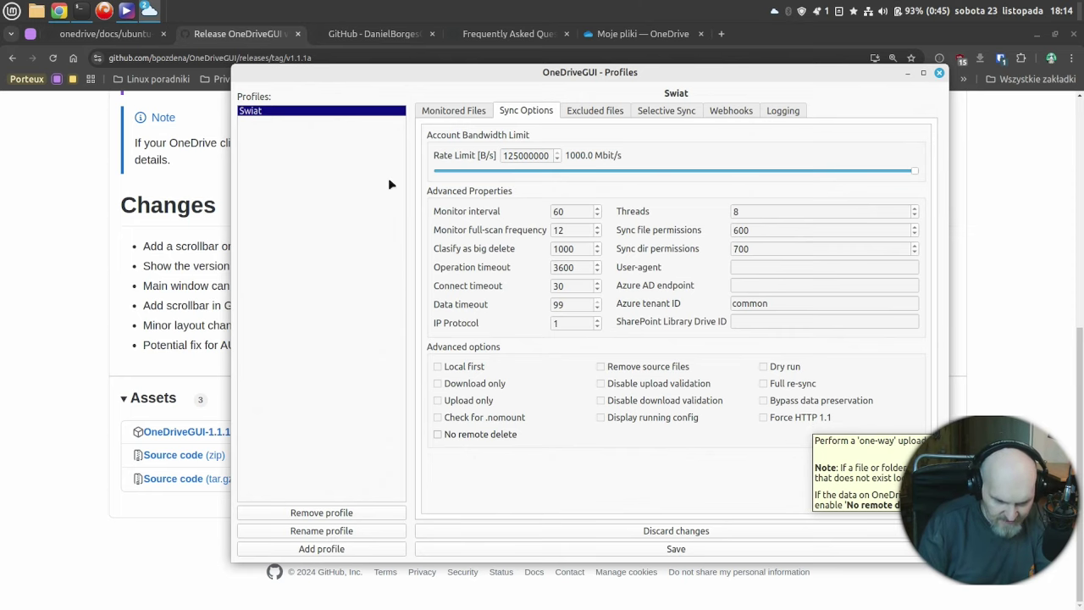
- Review the profile's Excluded files, Selective Sync, Webhooks and Logging settings, and close the profile window
click(578, 111)
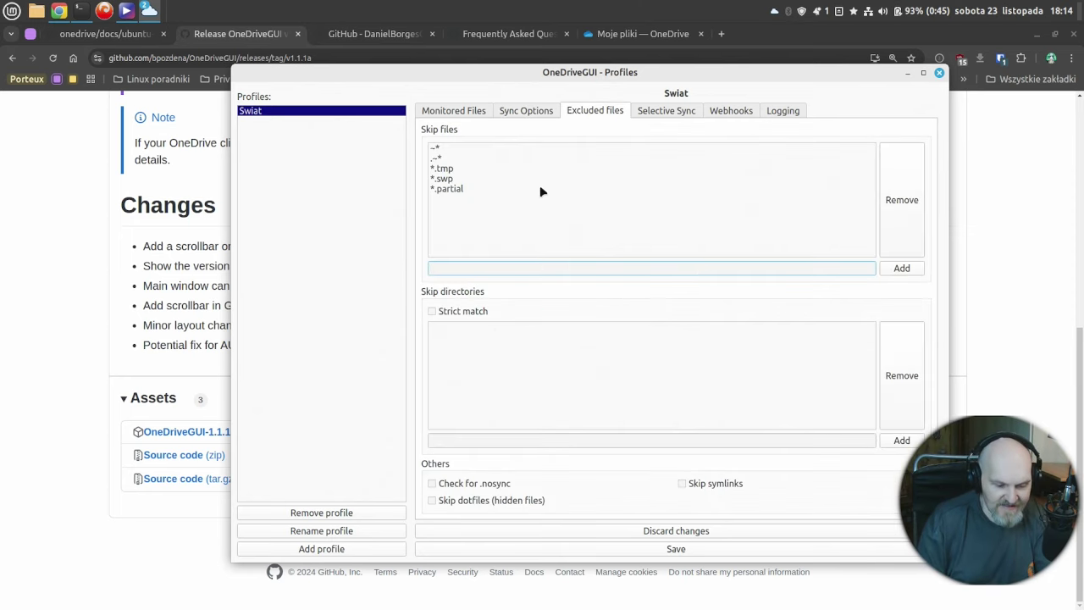
mouse_move(522, 221)
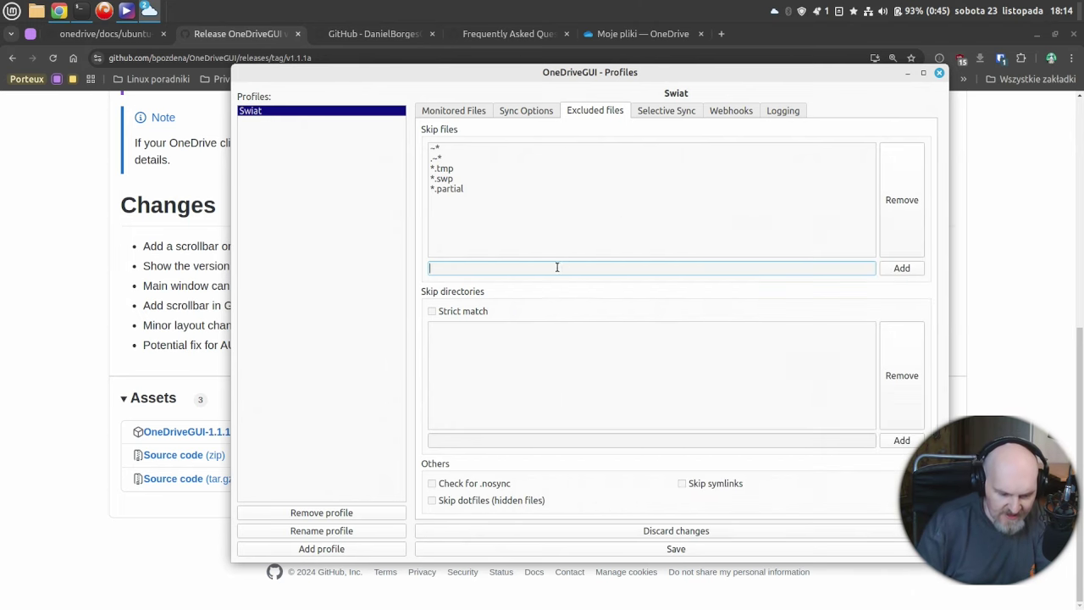
mouse_move(534, 332)
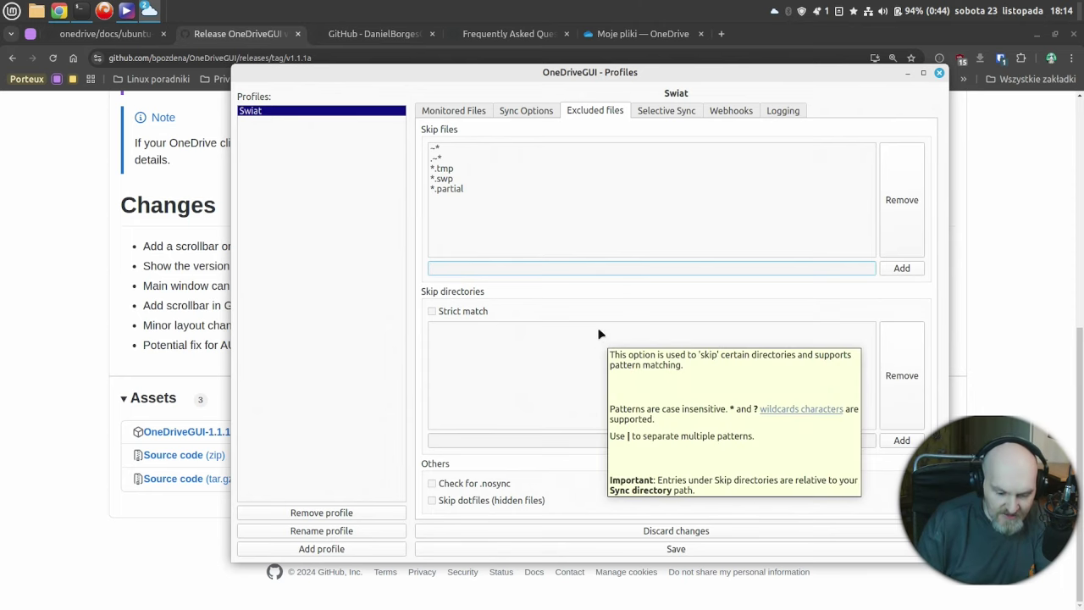
click(660, 113)
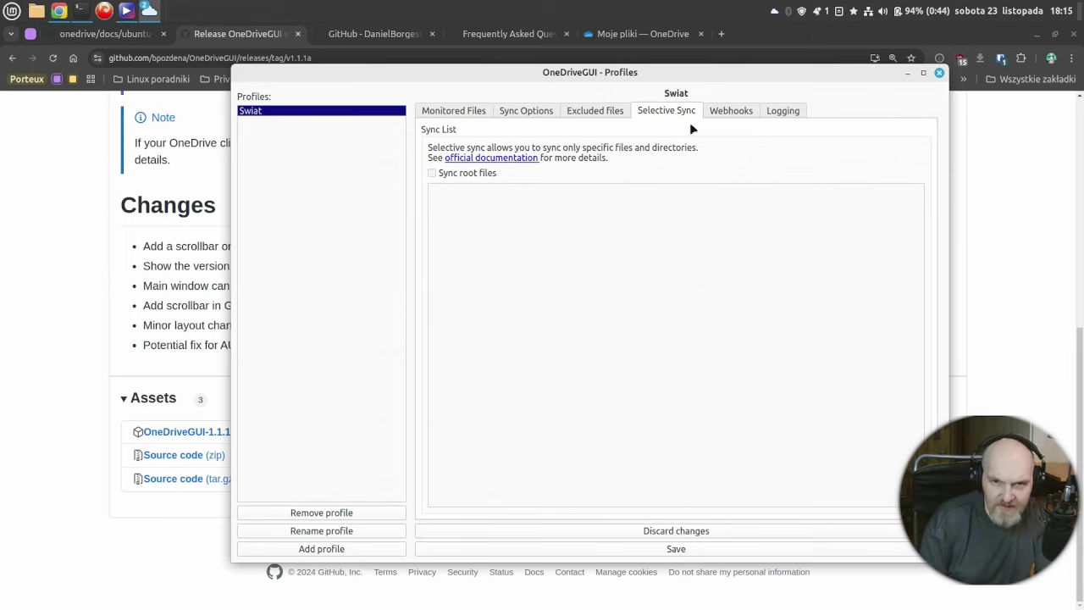
click(750, 114)
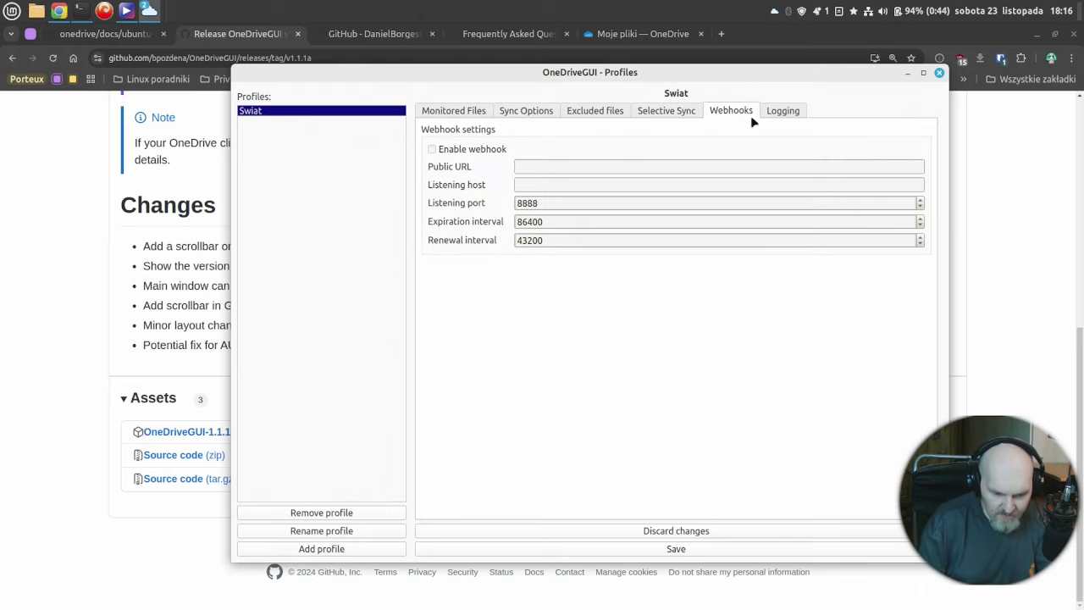
click(773, 113)
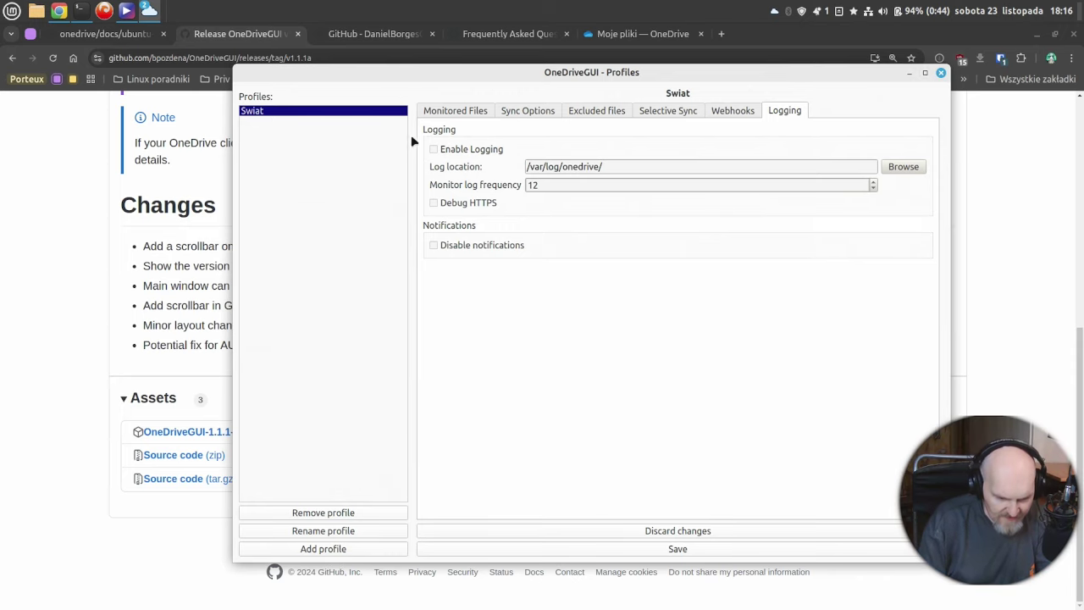
click(456, 110)
key(Escape)
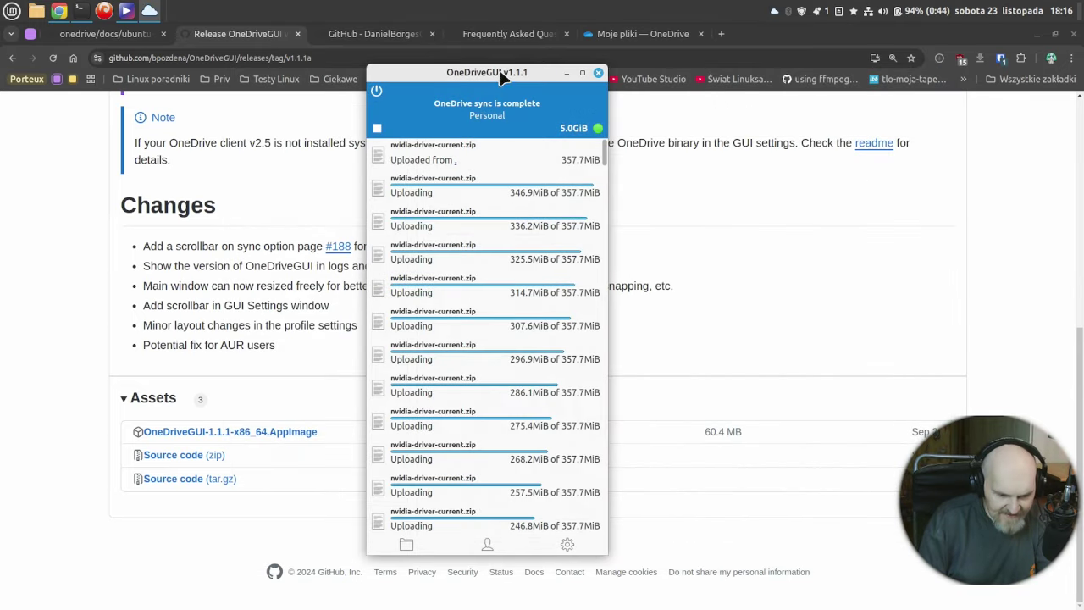
- Move the OneDriveGUI window aside and look through its list of file transfers
drag(498, 72, 671, 69)
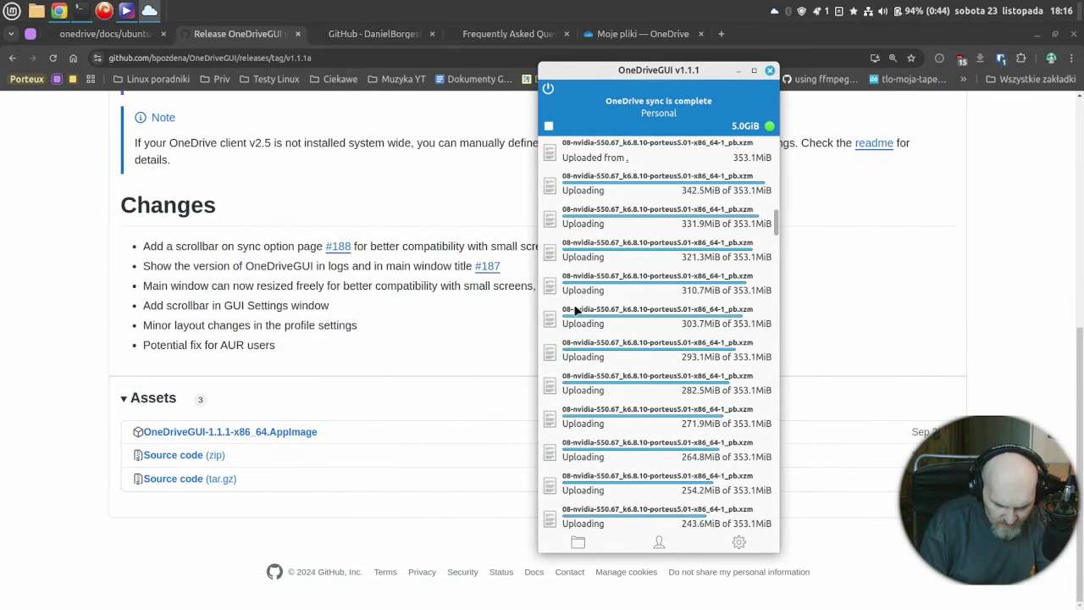
scroll(581, 322, down, 10)
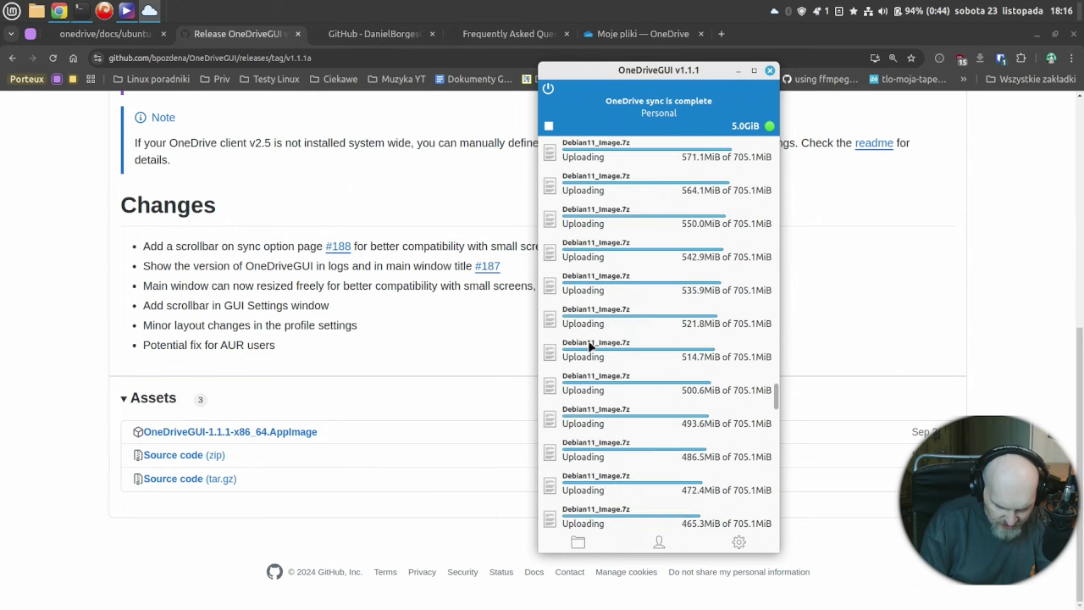
click(592, 348)
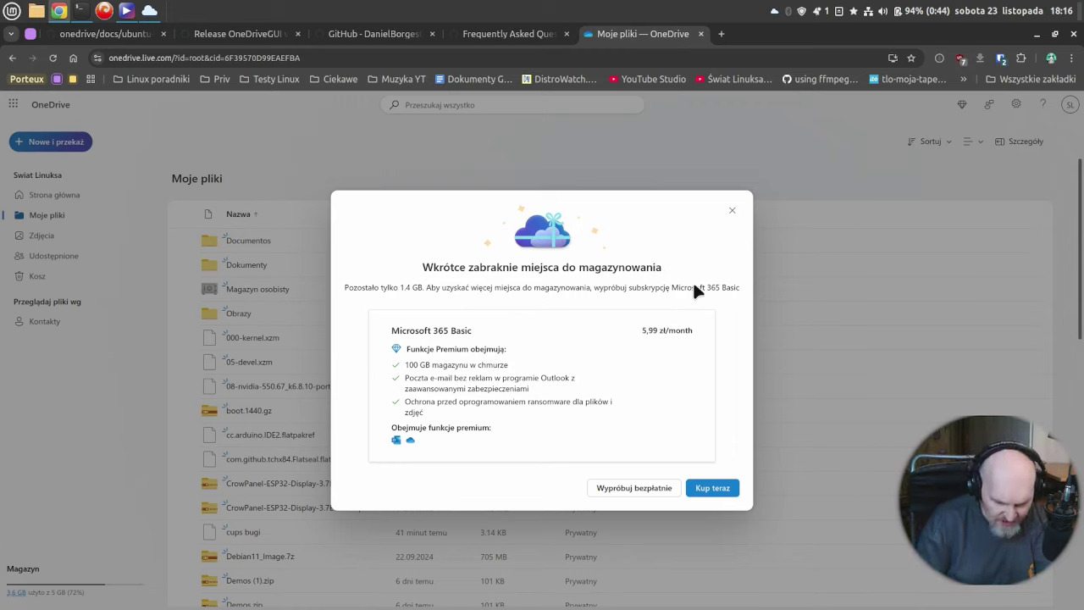
- Dismiss the Microsoft 365 Basic offer on the OneDrive web page, and stop the profile's synchronization in OneDriveGUI
click(733, 210)
click(355, 288)
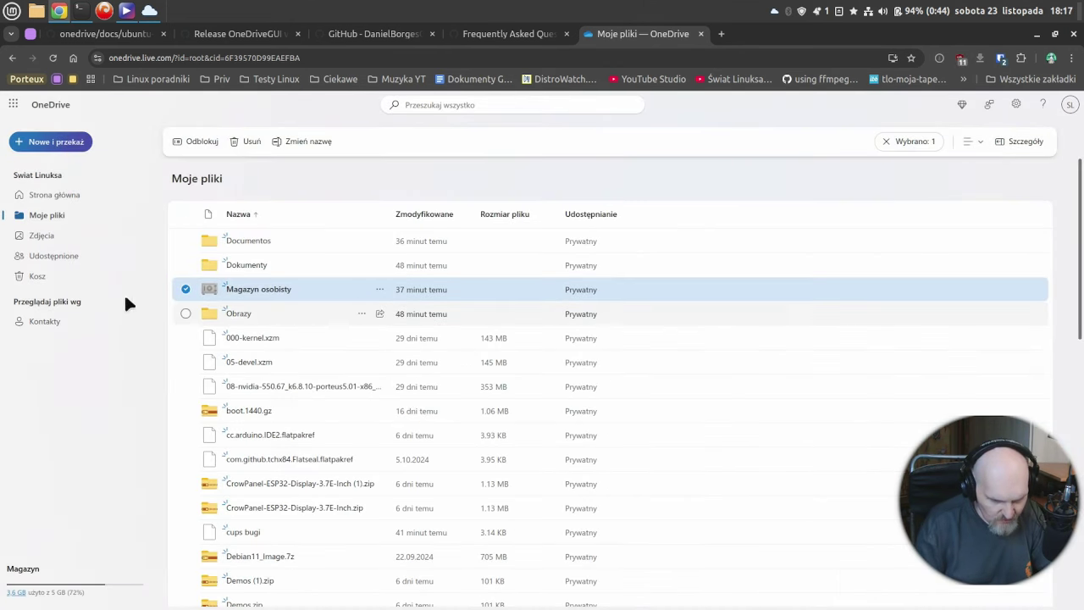
click(775, 12)
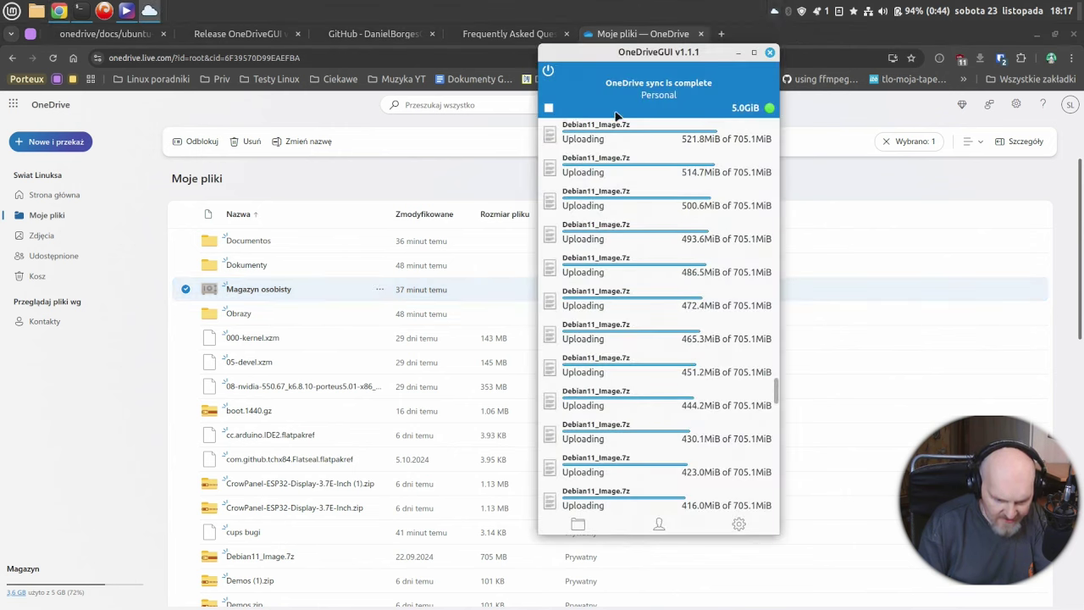
click(548, 109)
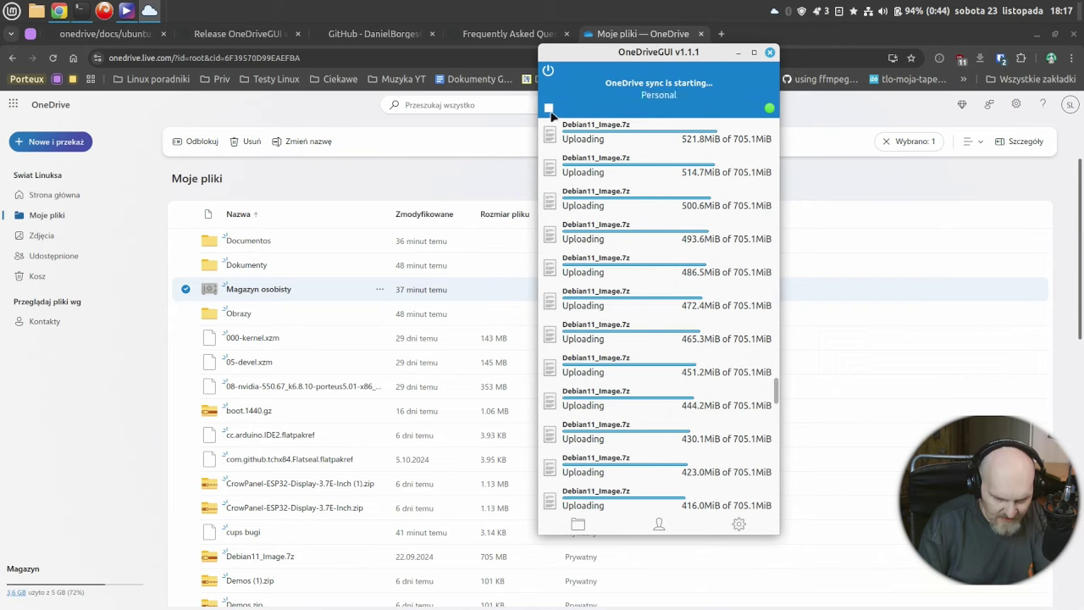
click(549, 107)
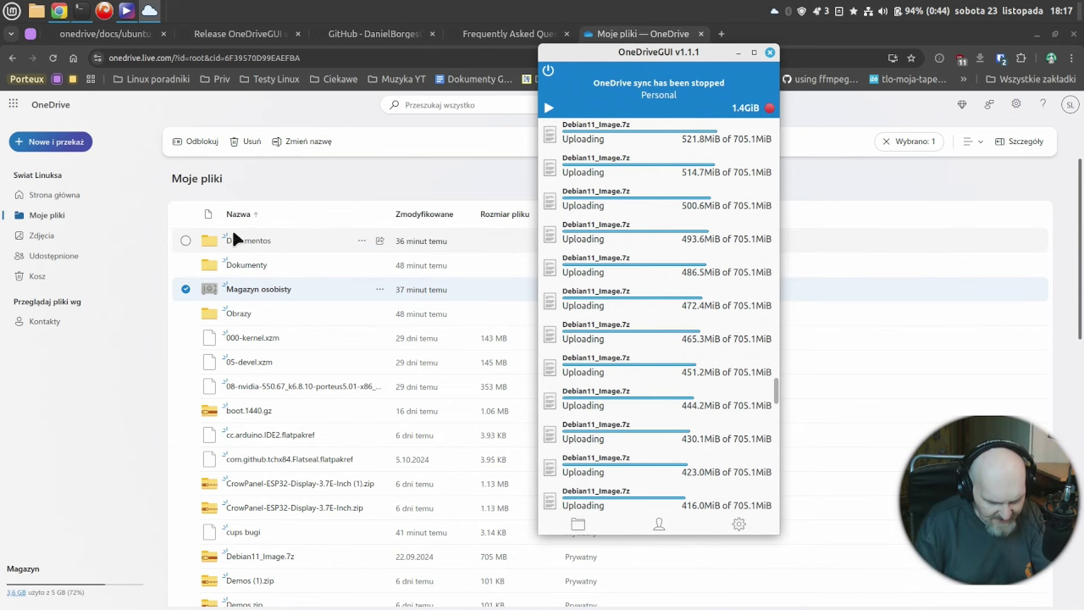
- Send all items in the OneDrive web page's Moje pliki to the trash, and start synchronization again in OneDriveGUI
click(185, 214)
key(Delete)
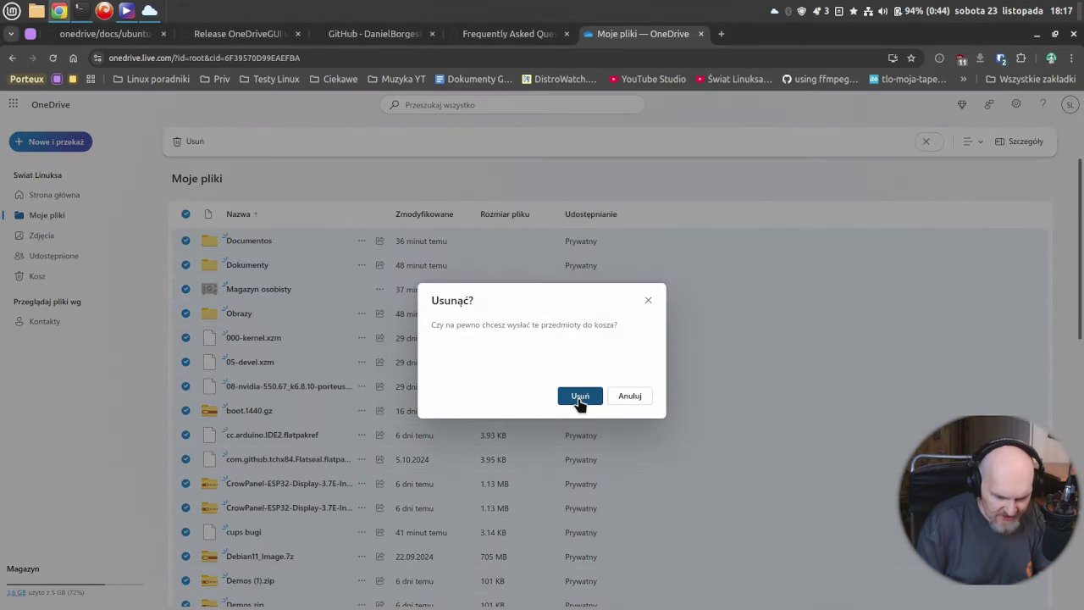
click(579, 395)
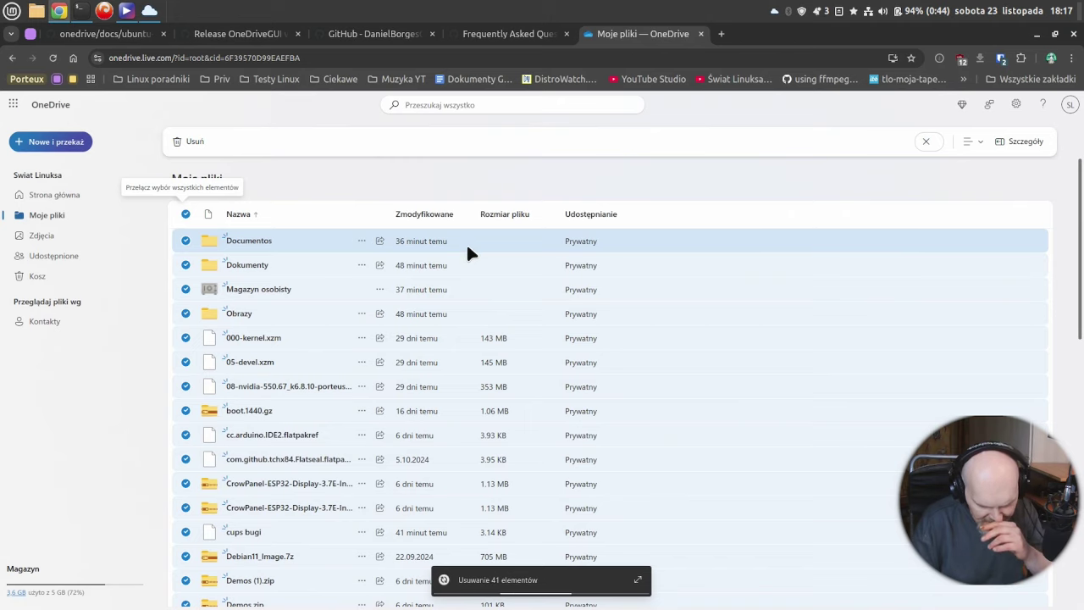
click(774, 12)
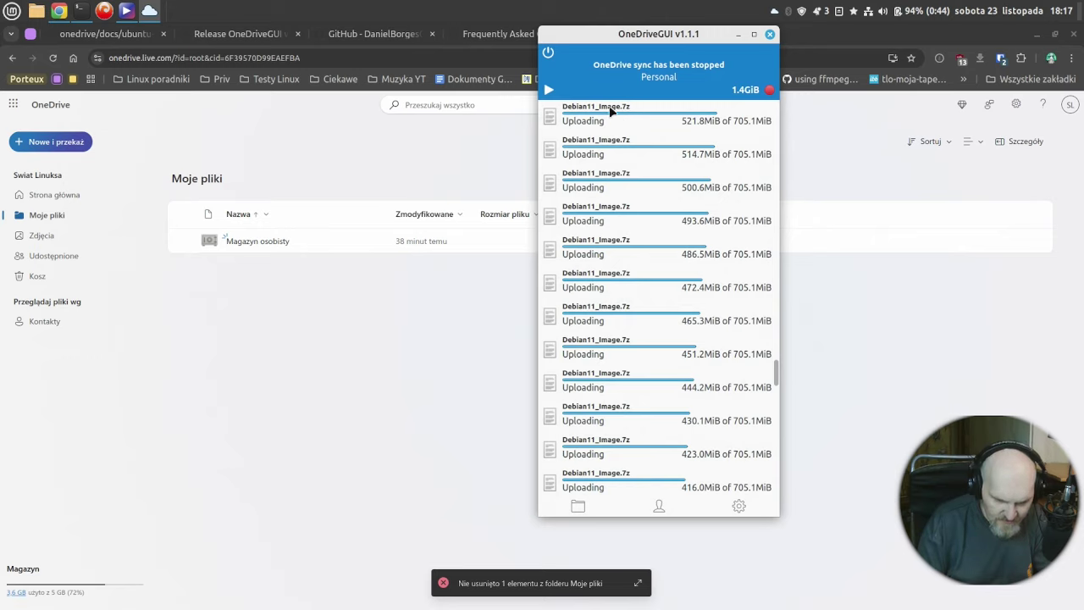
click(549, 90)
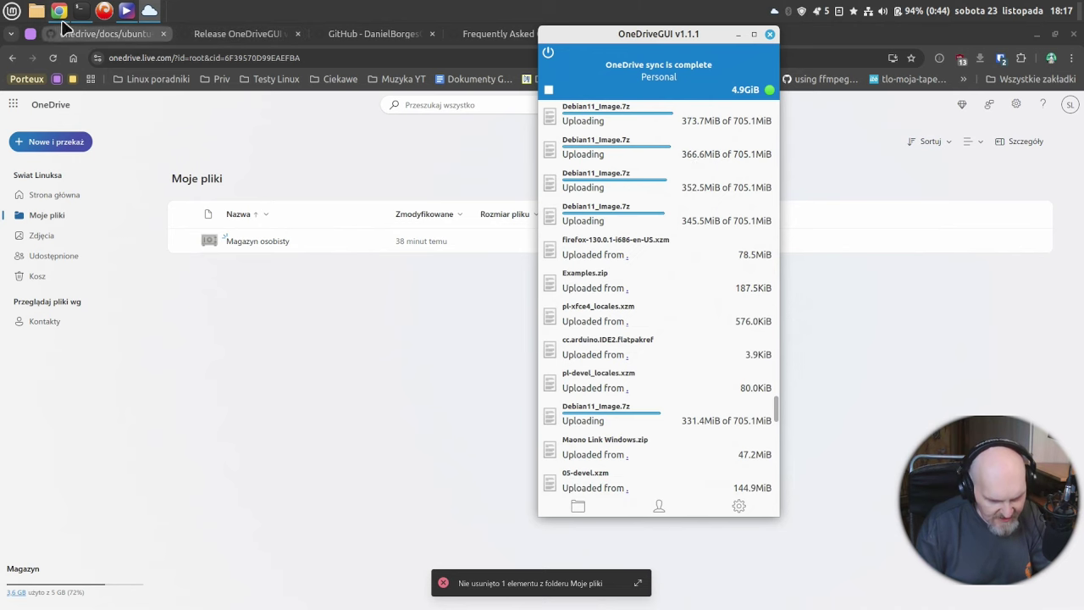
- Check the contents of the local OneDrive and OneDrive_Swiat folders in the file manager
click(37, 10)
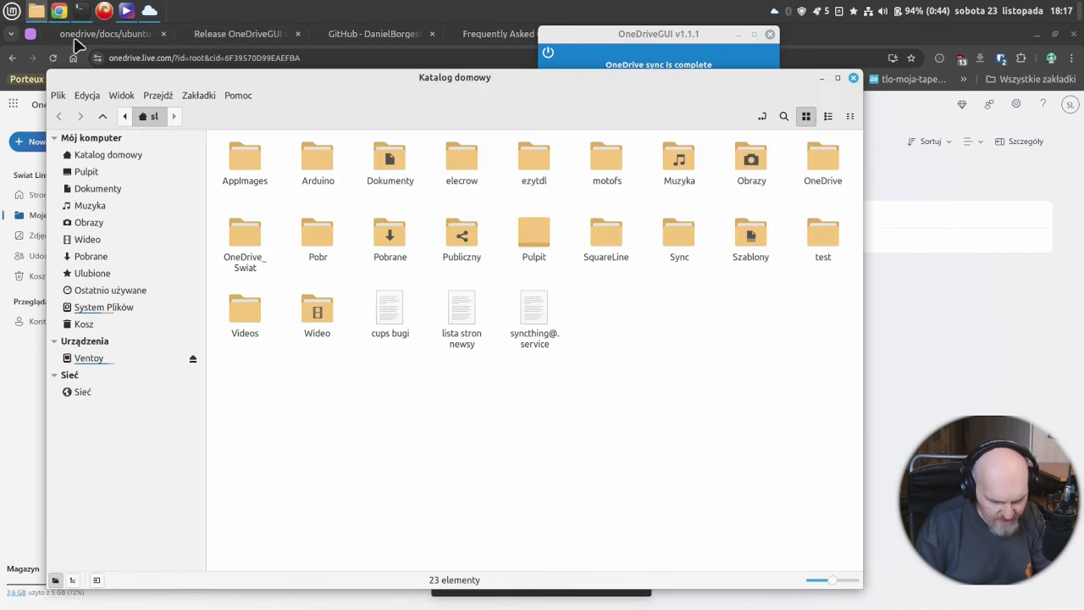
double_click(823, 156)
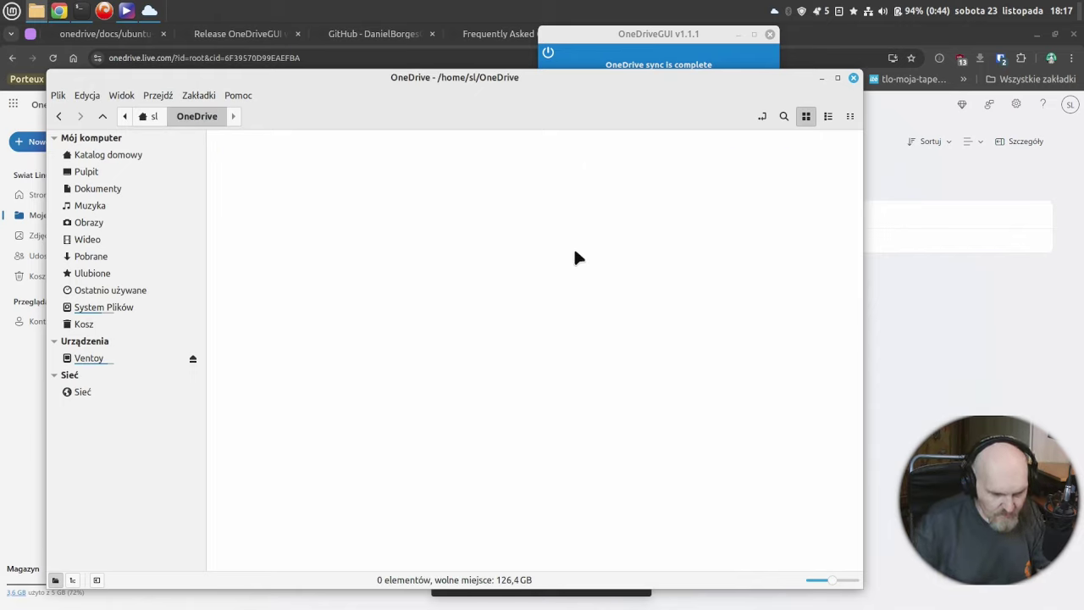
click(59, 116)
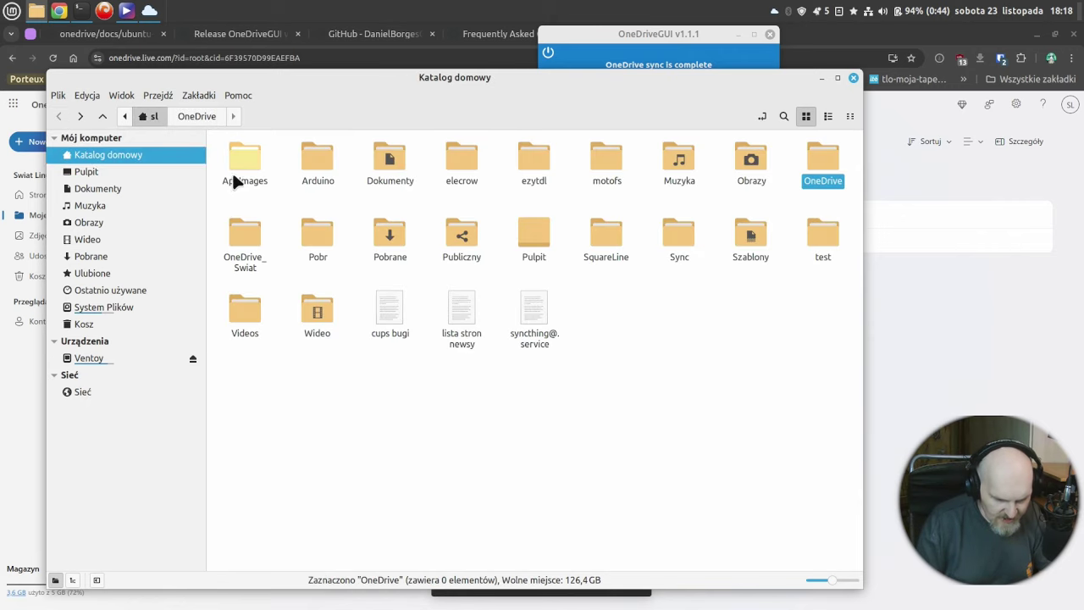
double_click(238, 225)
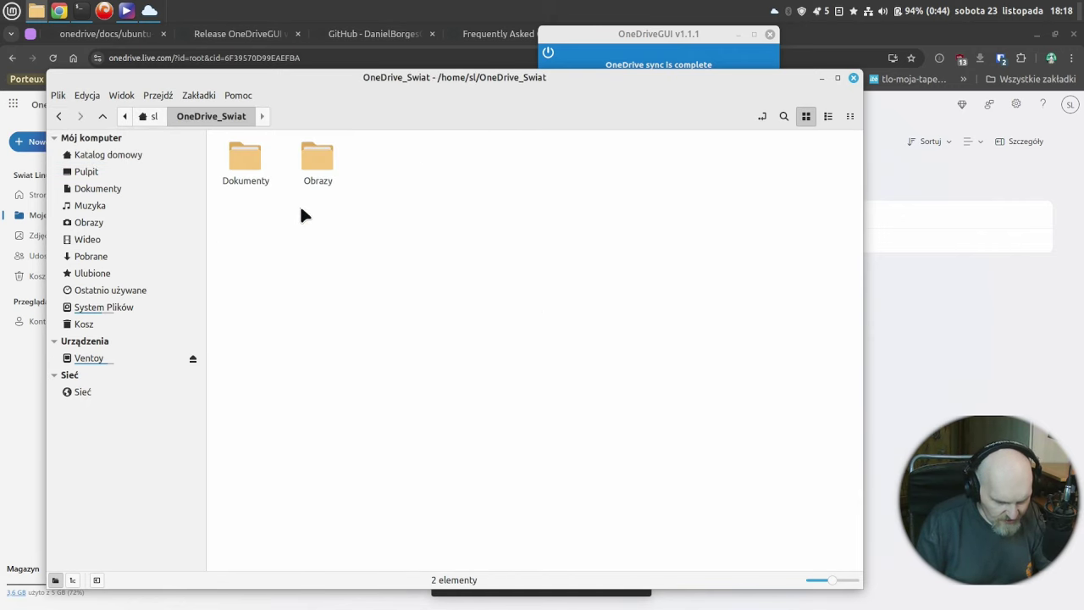
click(318, 160)
- Return to the OneDrive web page and upload a file from the Pobrane folder to Moje pliki
click(956, 333)
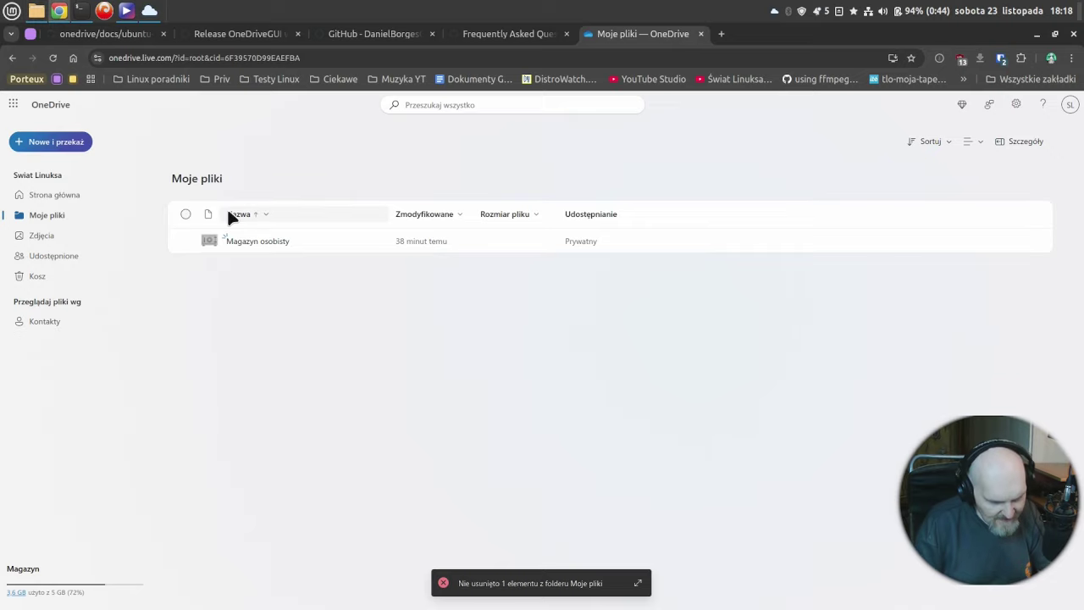
click(73, 144)
click(121, 216)
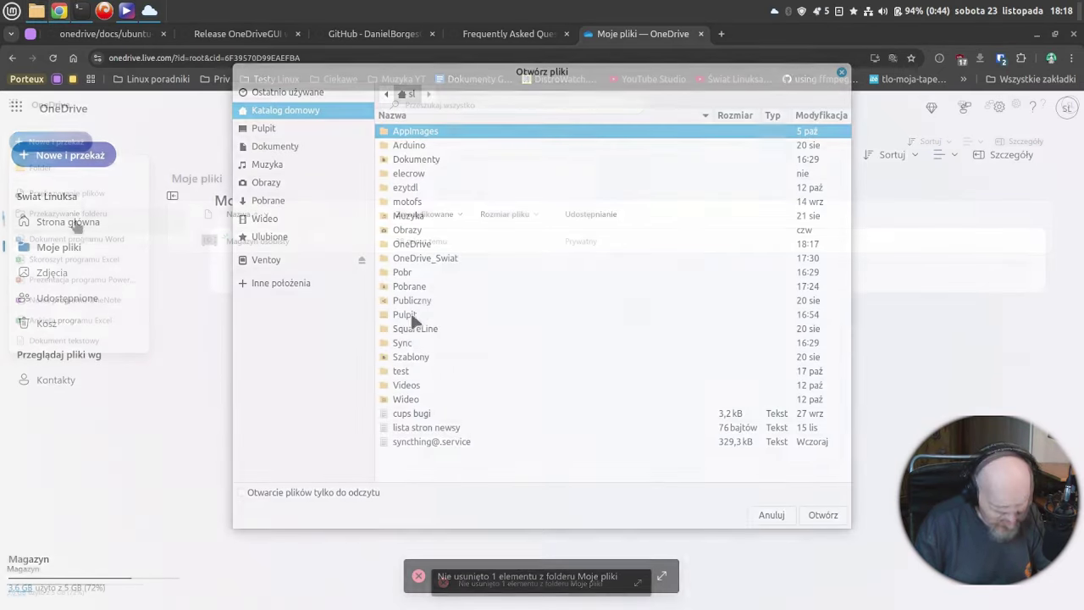
click(303, 209)
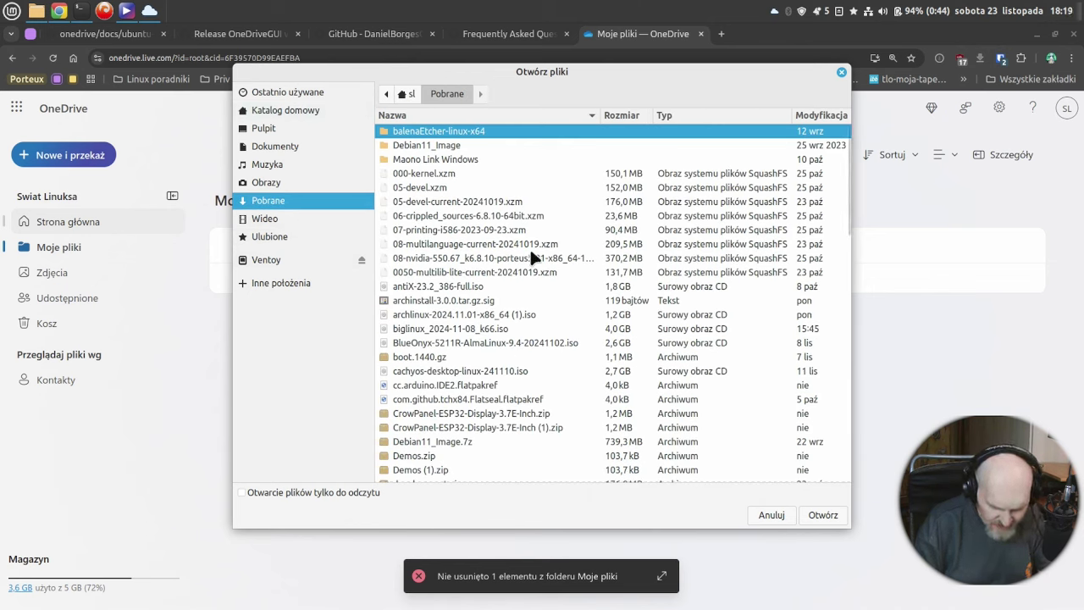
double_click(537, 370)
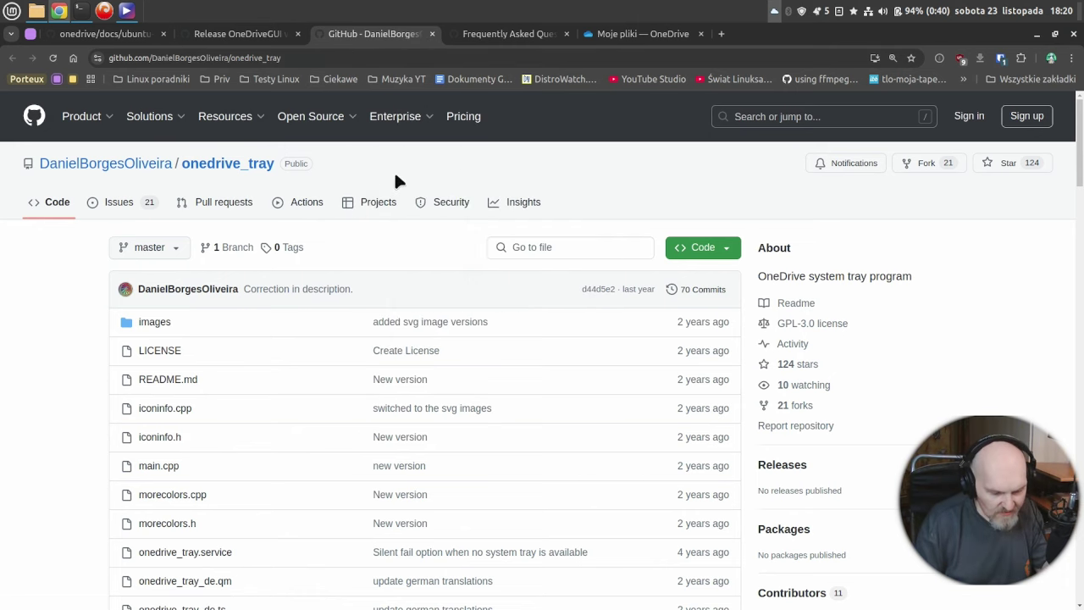
- Read the introduction and compile instructions in the onedrive_tray repository's README on GitHub
scroll(398, 181, down, 10)
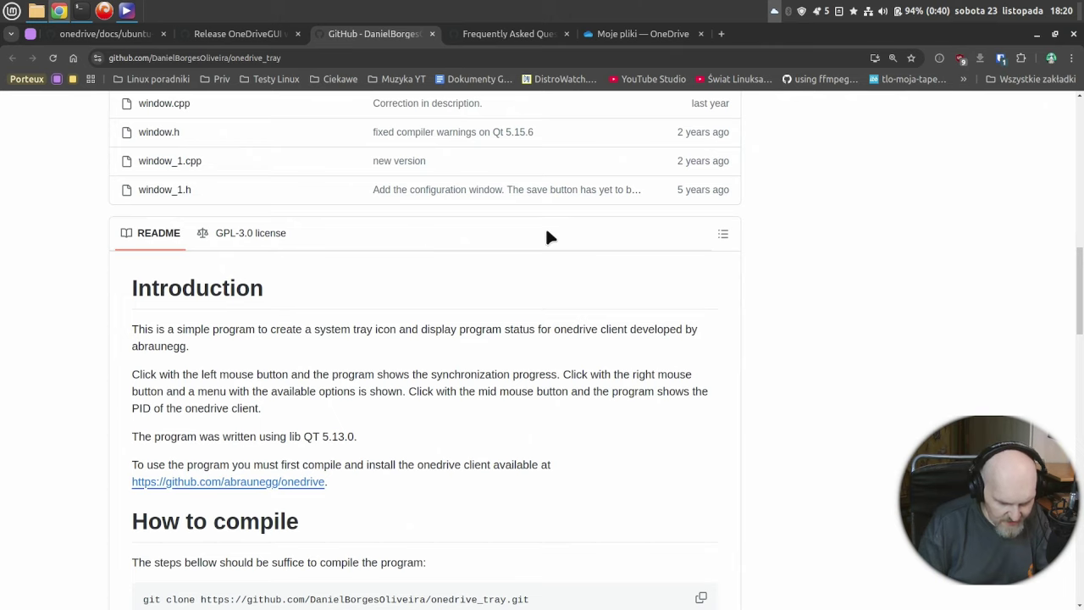
right_click(776, 12)
click(702, 15)
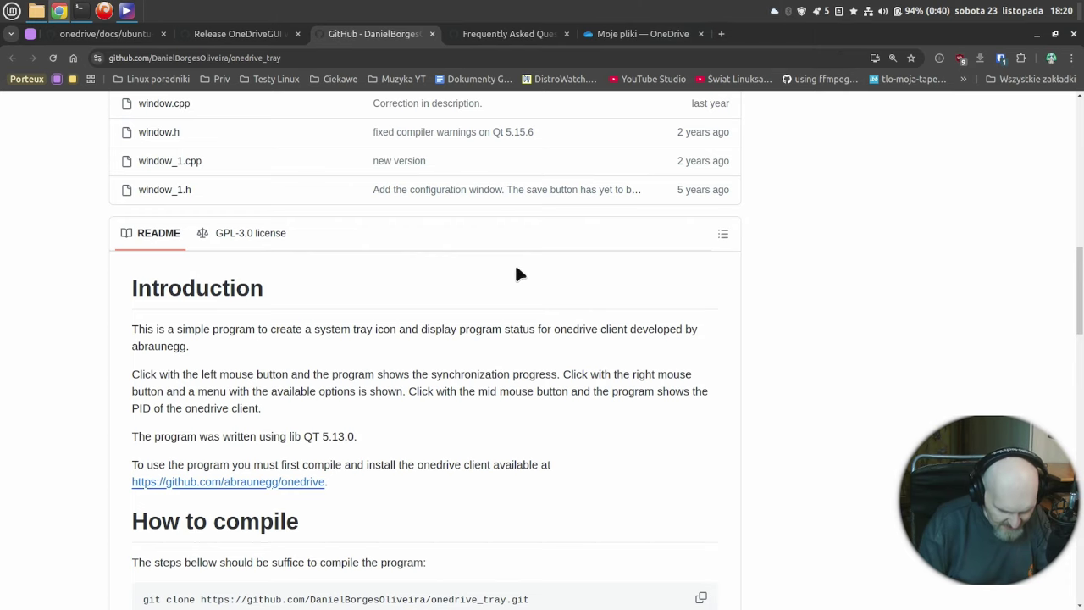
scroll(487, 275, down, 5)
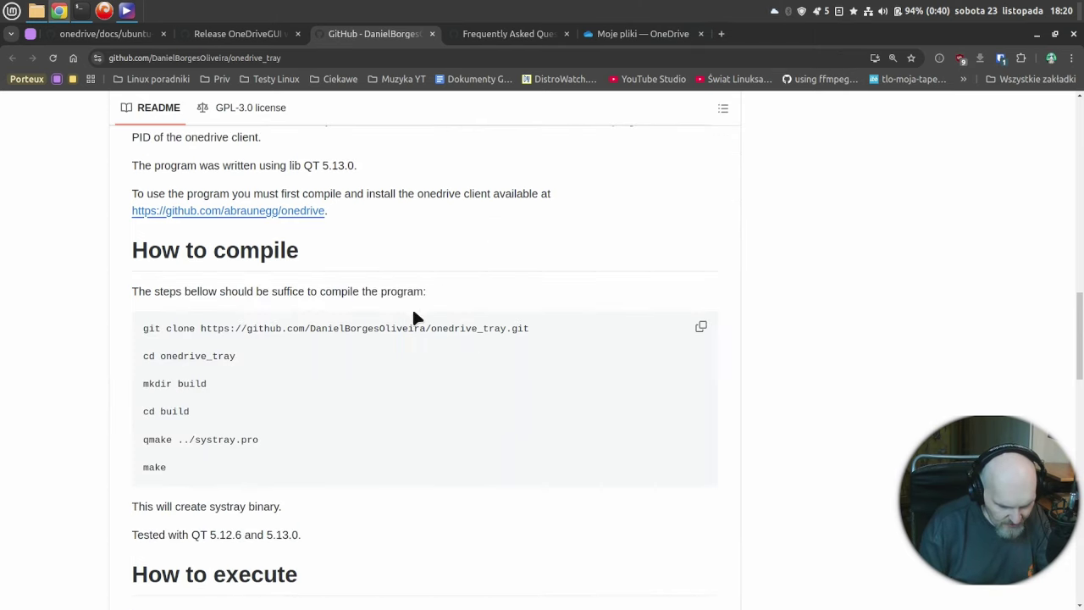
scroll(404, 308, down, 3)
scroll(399, 322, up, 4)
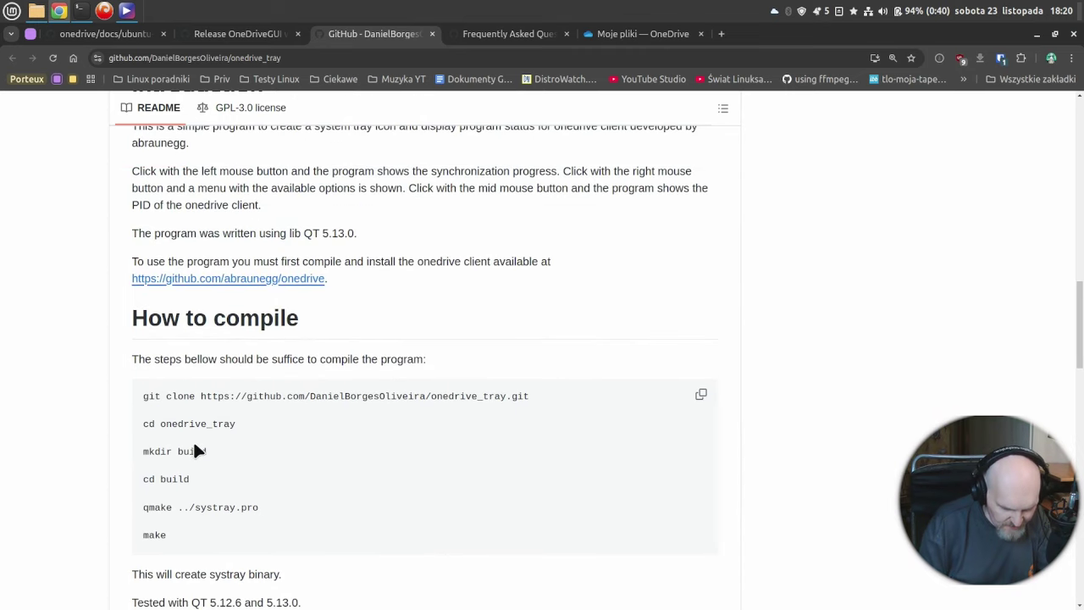
- From the abraunegg onedrive README's External Enhancements, view the colorful log output script onedrive_log, and return to the README
click(255, 42)
click(356, 43)
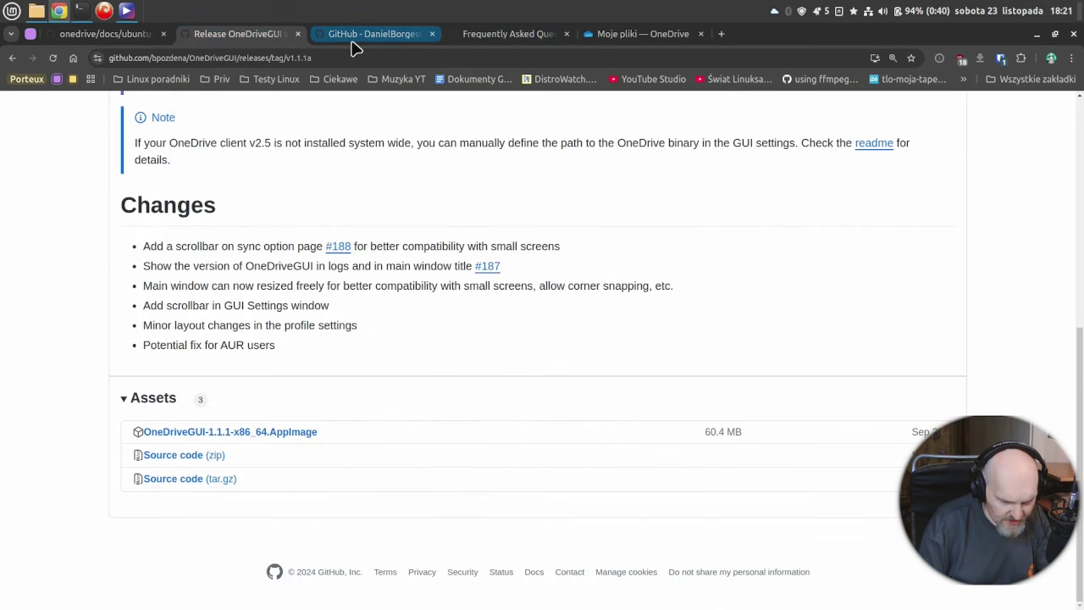
click(129, 38)
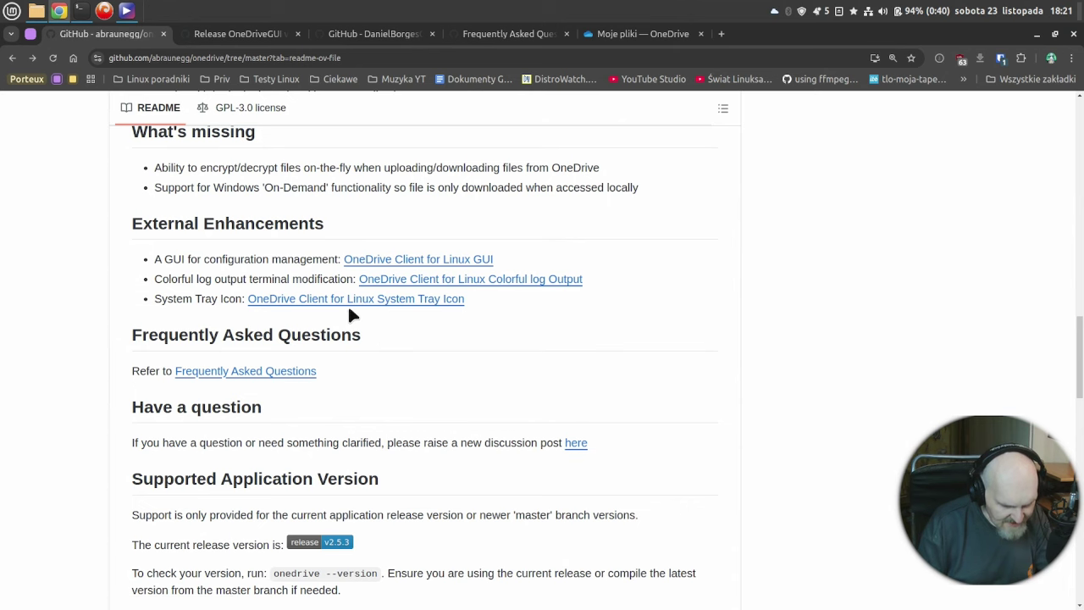
click(409, 282)
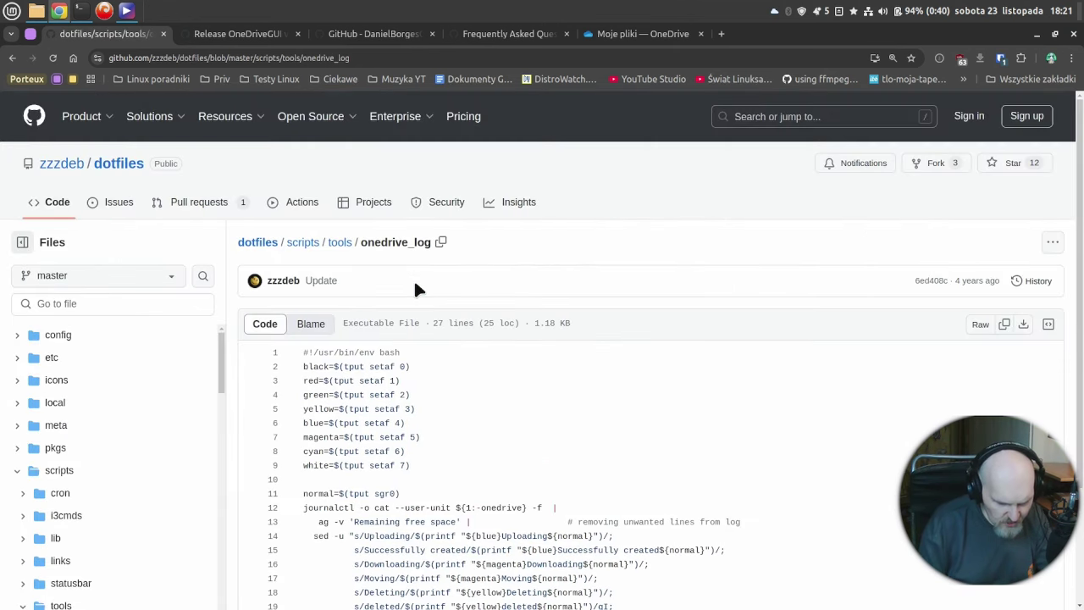
scroll(519, 294, down, 2)
scroll(463, 245, up, 2)
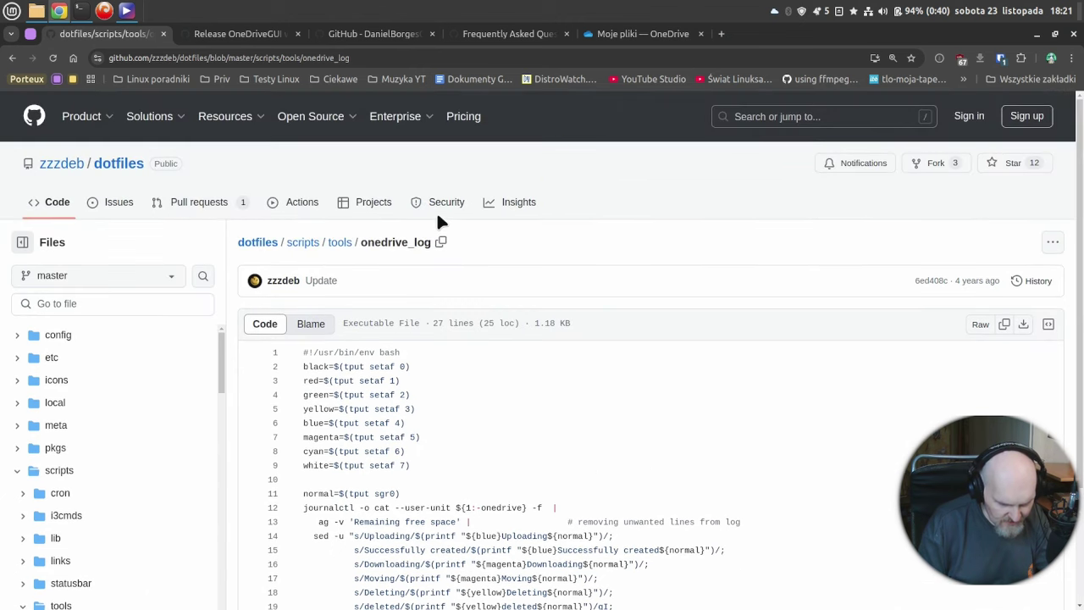
click(12, 58)
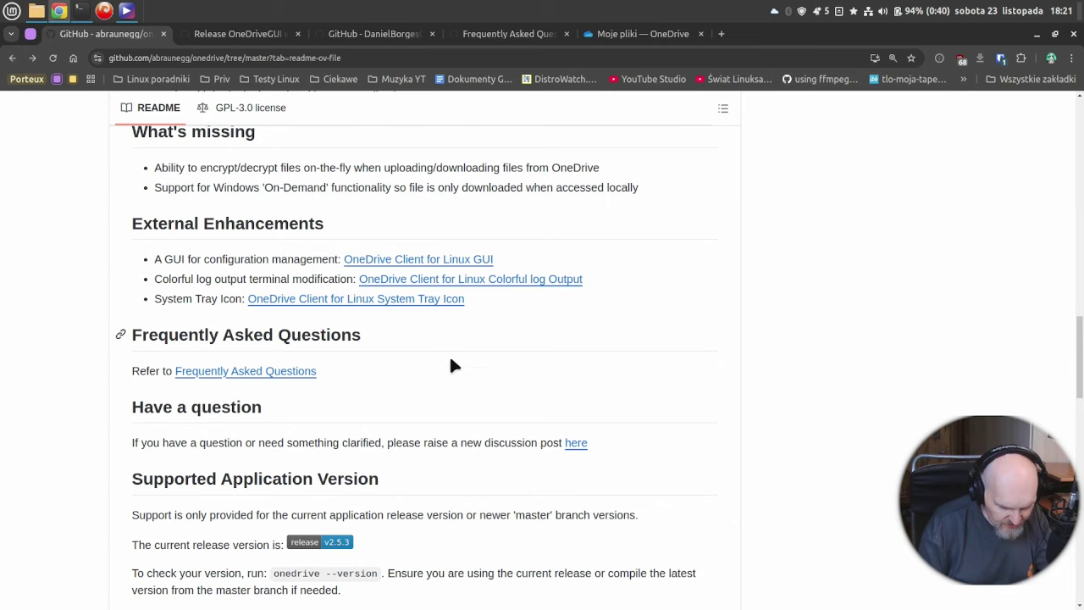
- Open the Frequently Asked Questions wiki page from the onedrive README and read through its sections on operation, slow syncing, OneNote items and errors
click(282, 373)
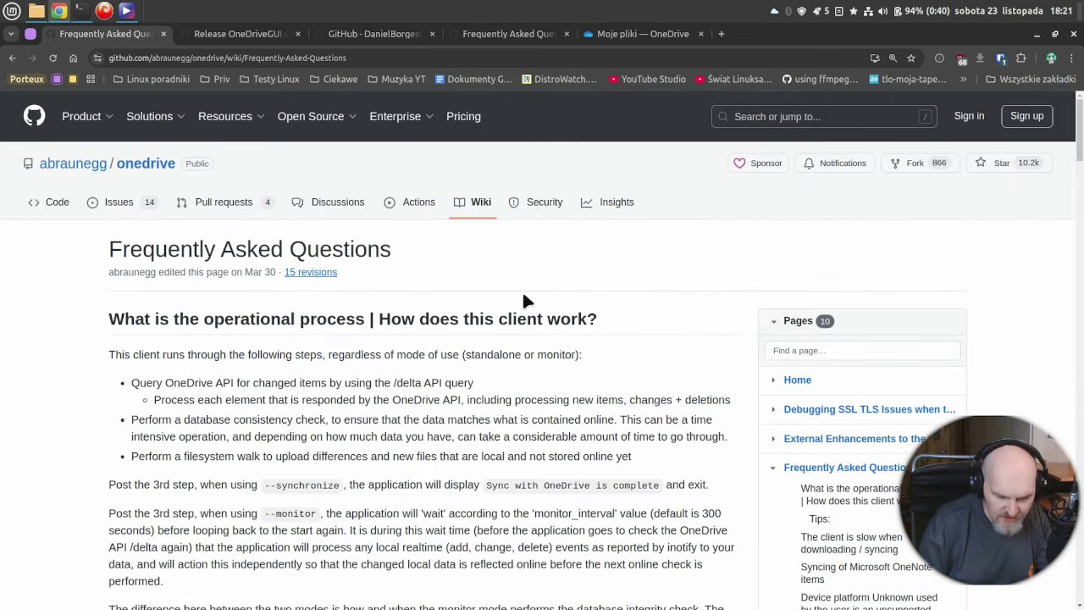
scroll(491, 288, down, 6)
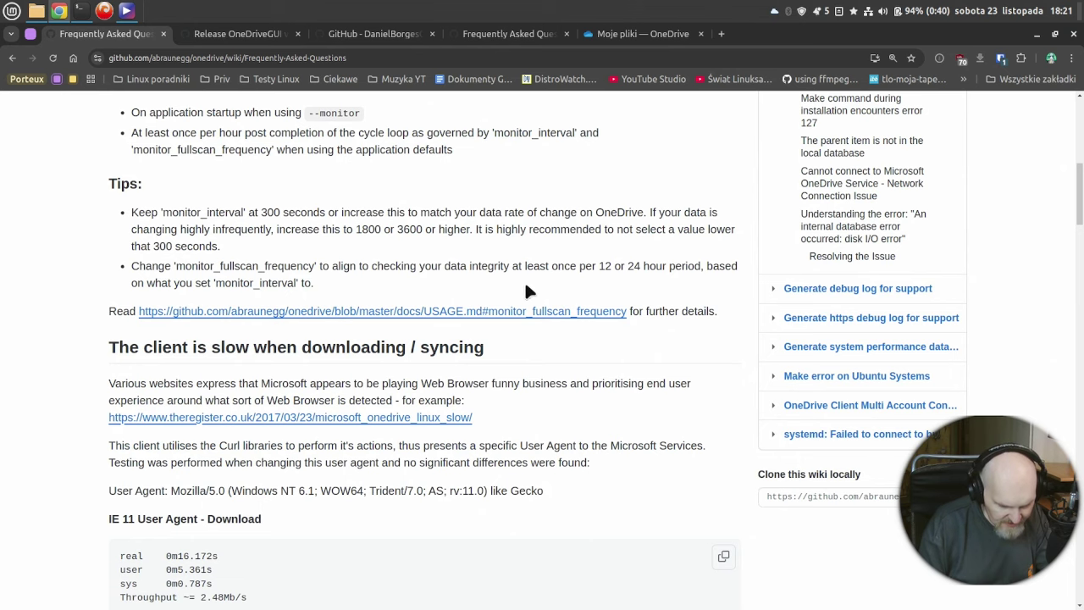
scroll(512, 291, down, 5)
scroll(486, 266, down, 10)
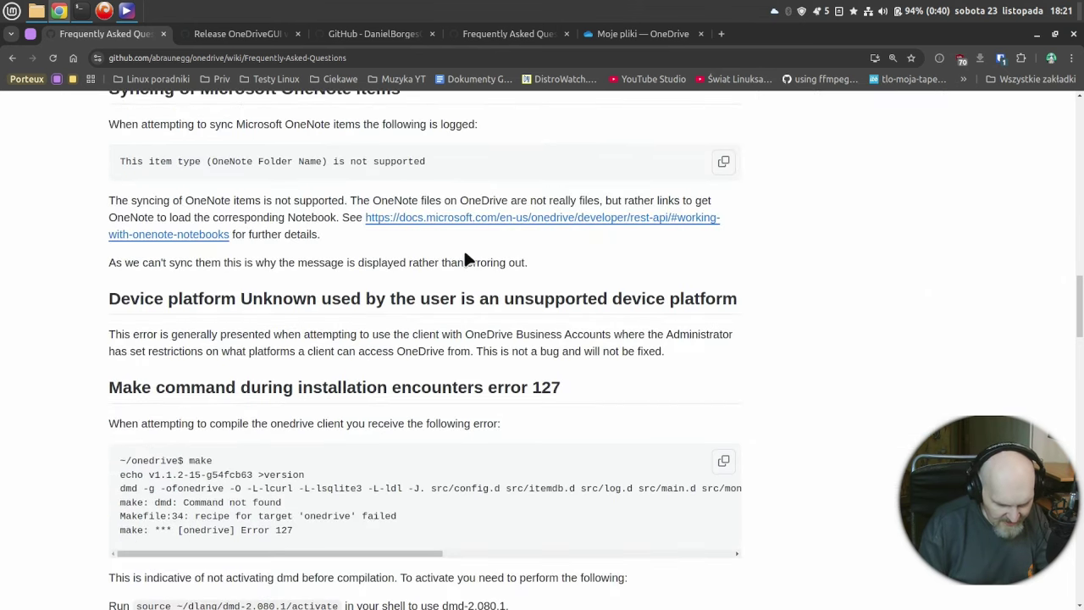
scroll(458, 263, down, 15)
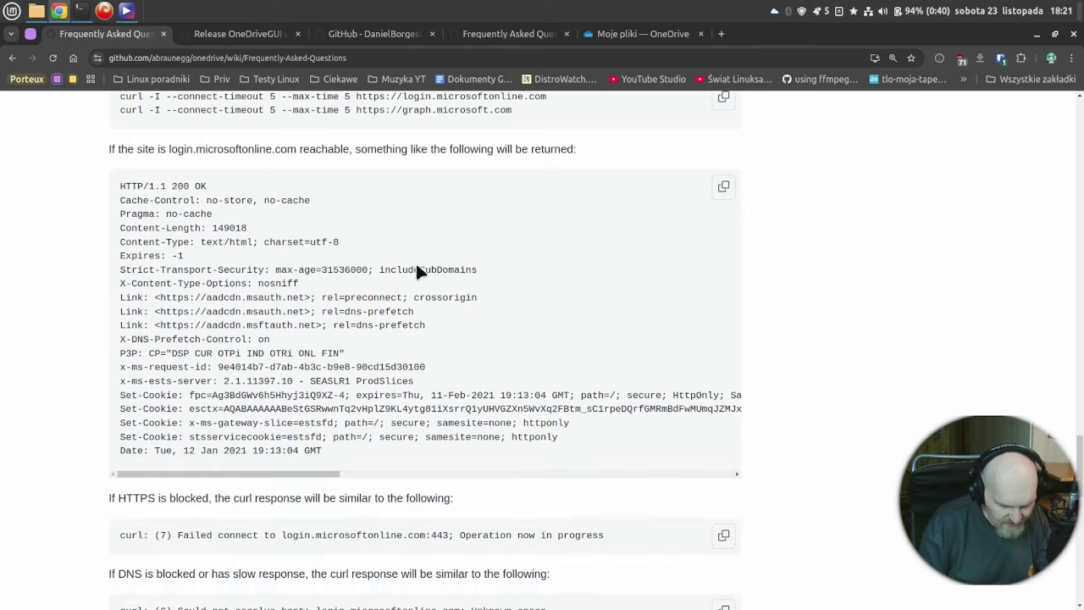
- Check Moje pliki on the OneDrive web page, switch to the OneDriveGUI window and review its transfer list down to the end
click(643, 33)
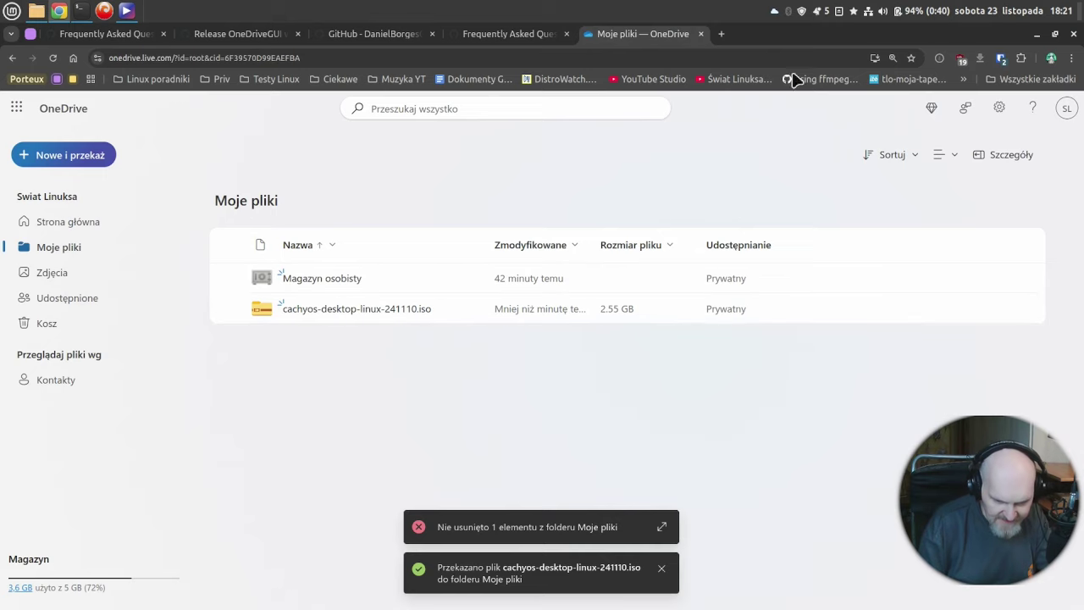
click(777, 15)
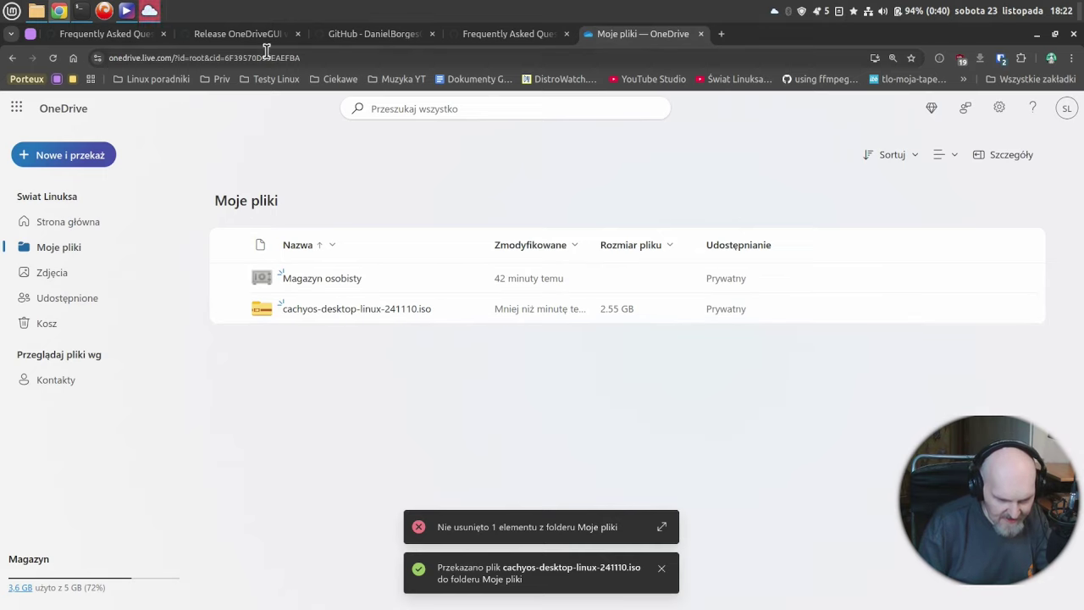
click(151, 11)
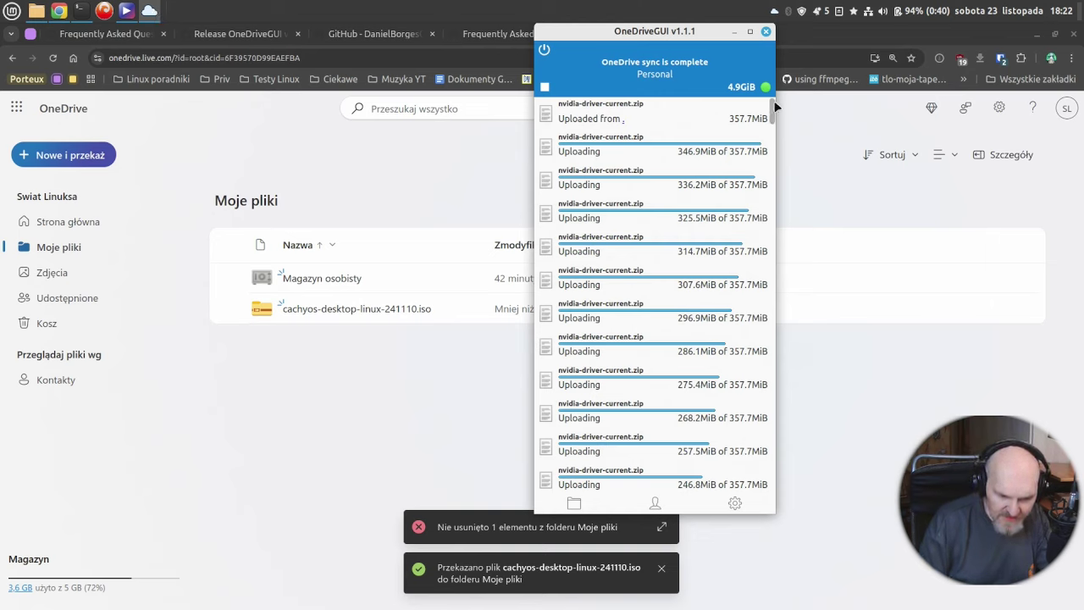
drag(774, 106, 748, 504)
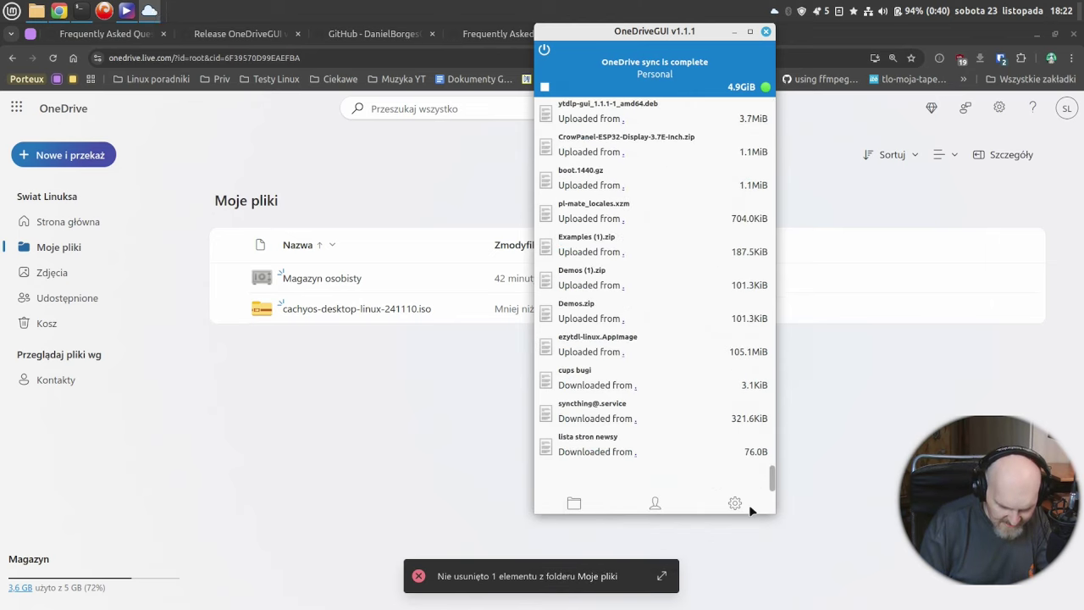